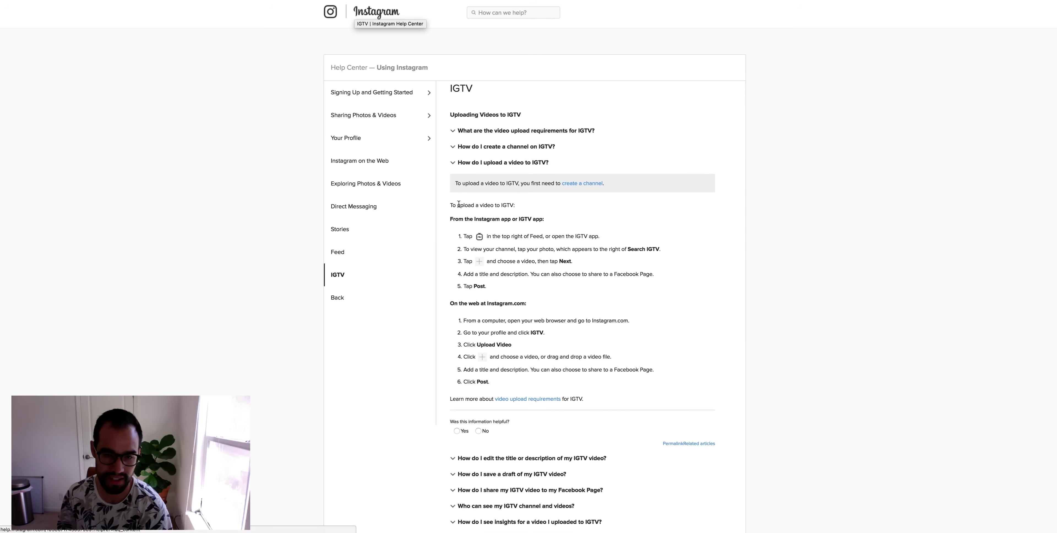
Collapse the upload answer and read the IGTV video upload requirements and the answer on creating a channel.
click(472, 162)
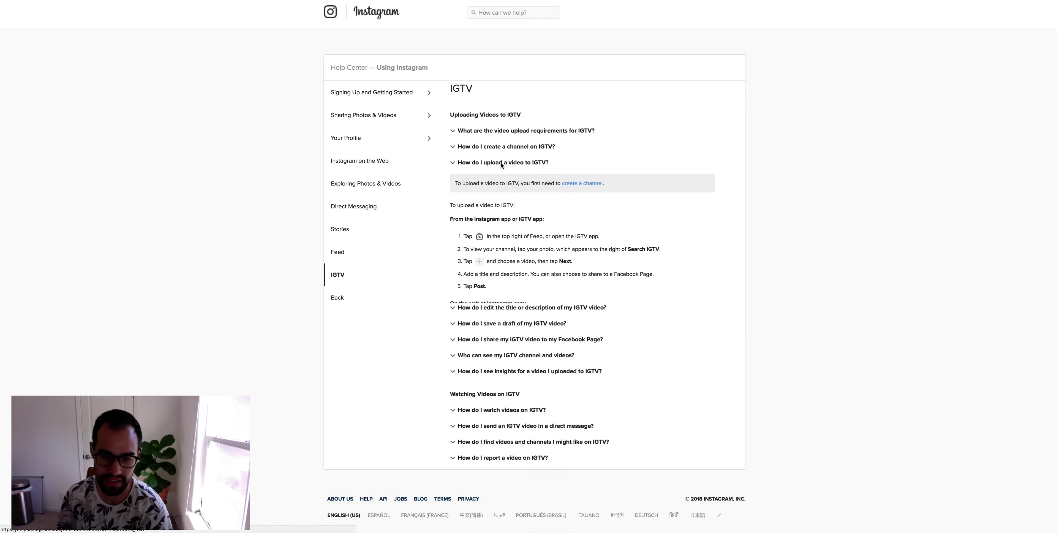
click(510, 132)
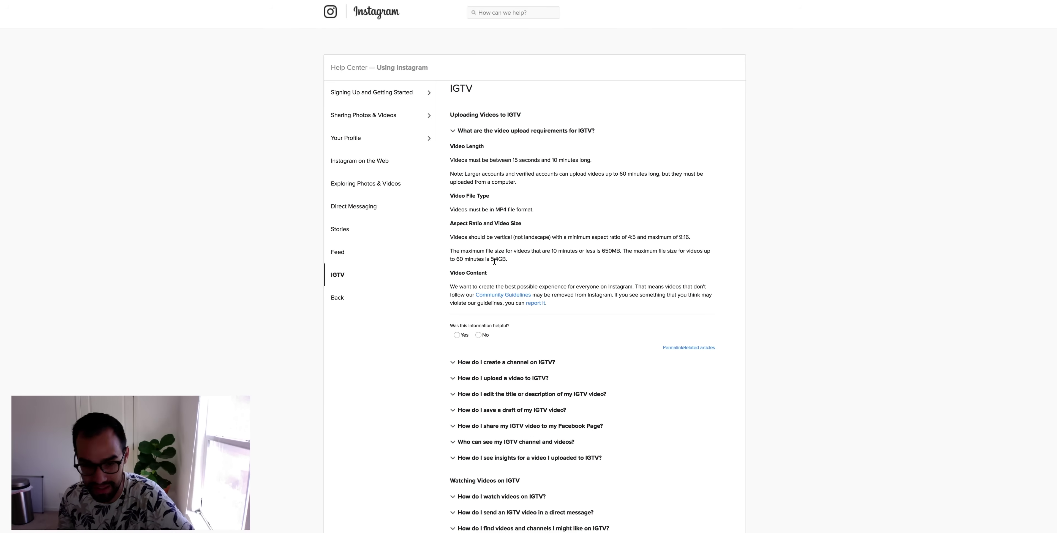
scroll(503, 260, down, 3)
click(528, 281)
scroll(522, 282, down, 3)
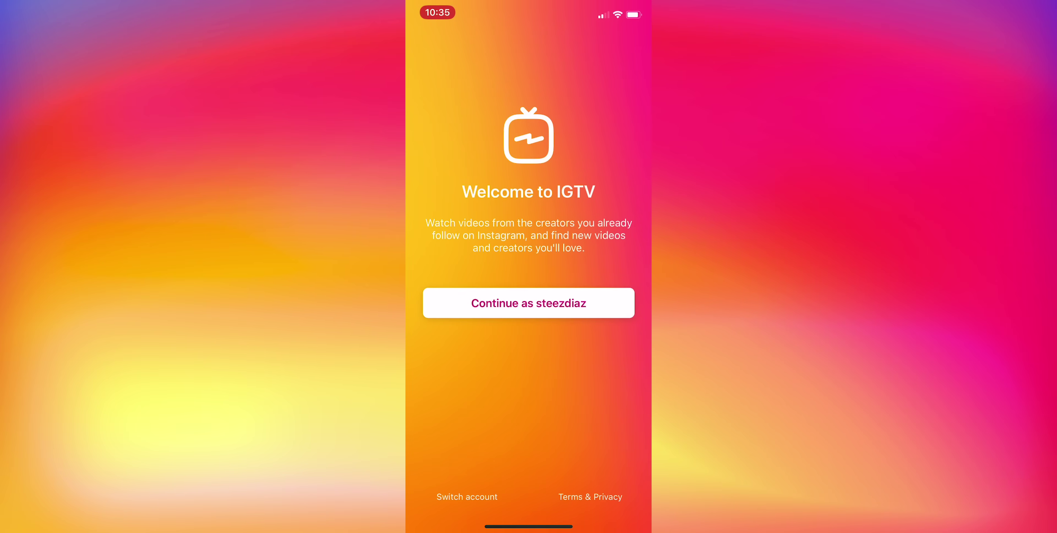
Switch to a different Instagram account by entering its username and password, then log in.
click(466, 496)
click(528, 190)
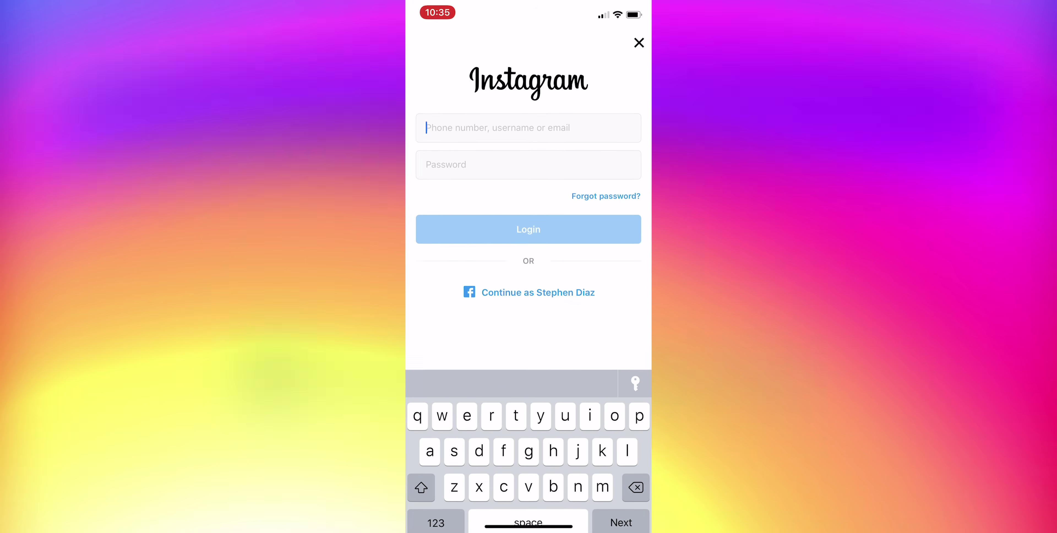
text(slaylunars)
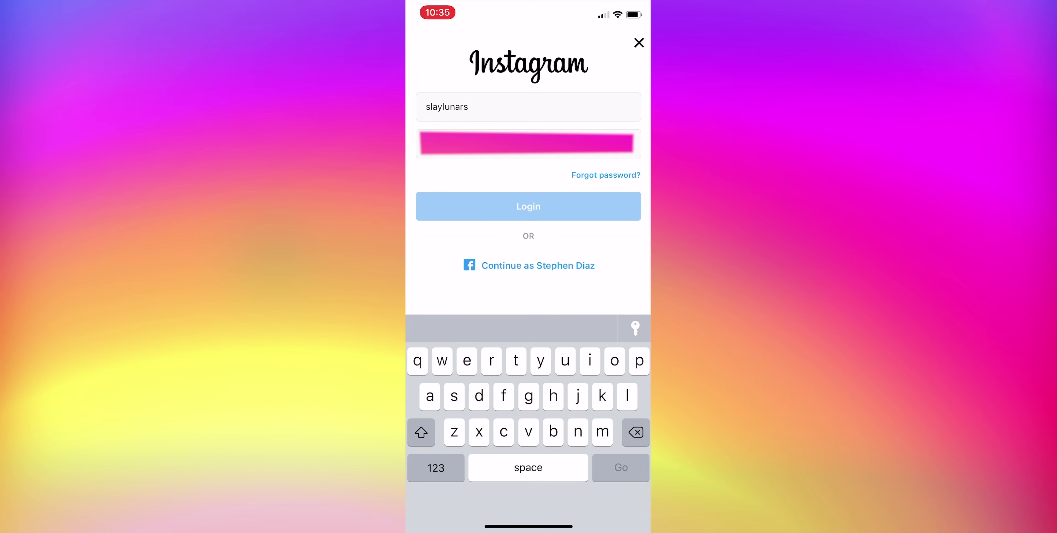
click(436, 467)
click(528, 206)
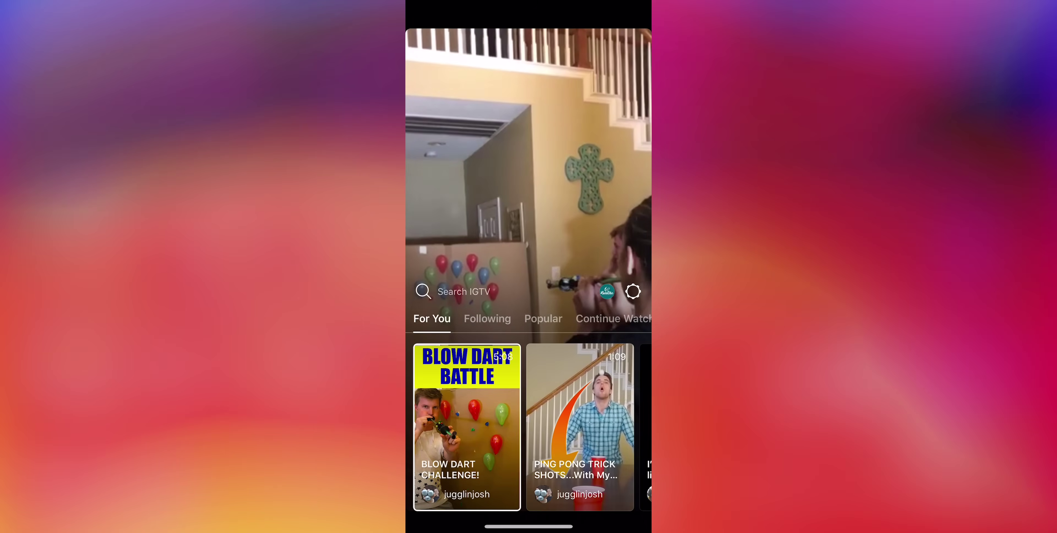
Play the BLOW DART CHALLENGE! video full screen and swipe to neighbouring videos.
scroll(528, 427, right, 10)
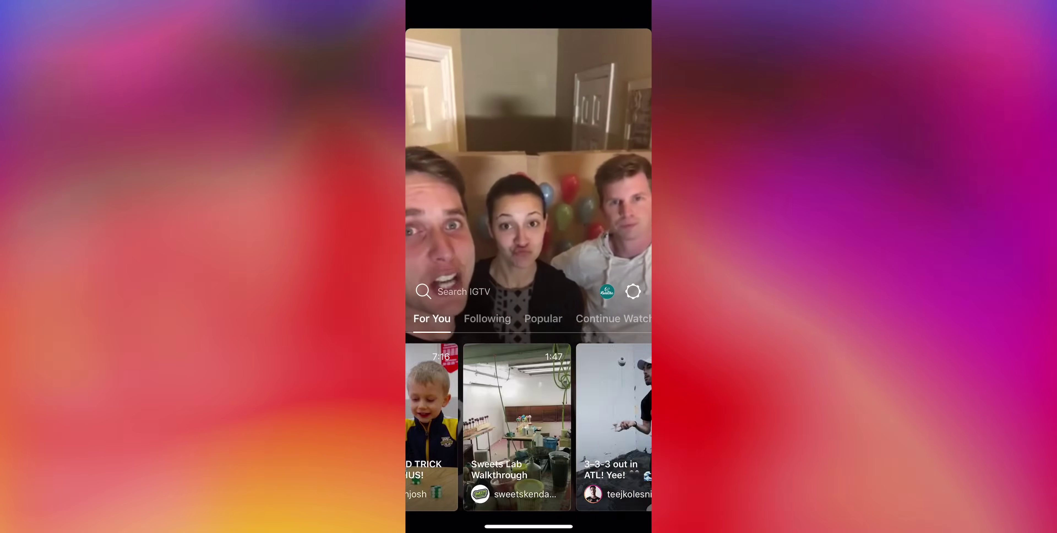
scroll(528, 427, left, 10)
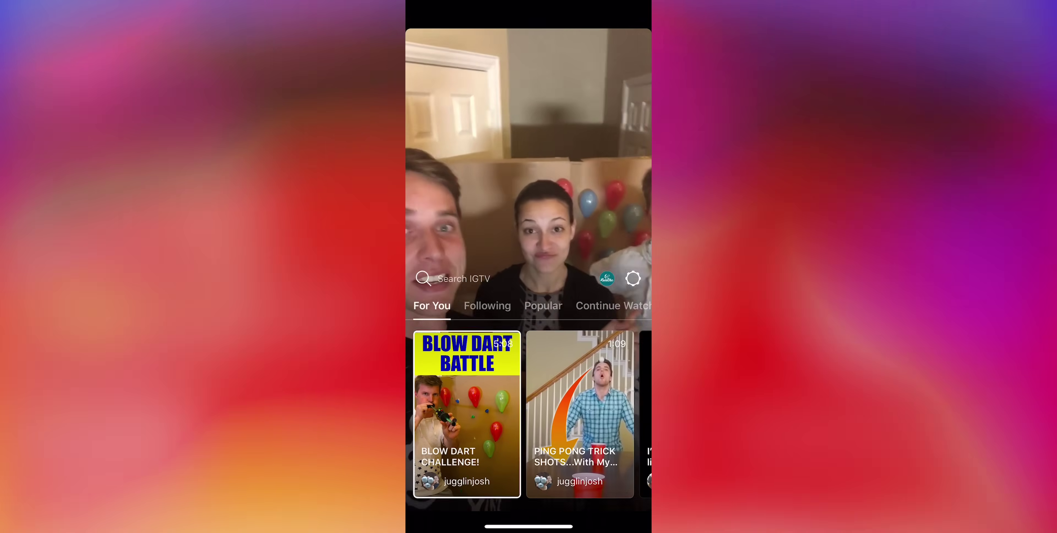
click(528, 164)
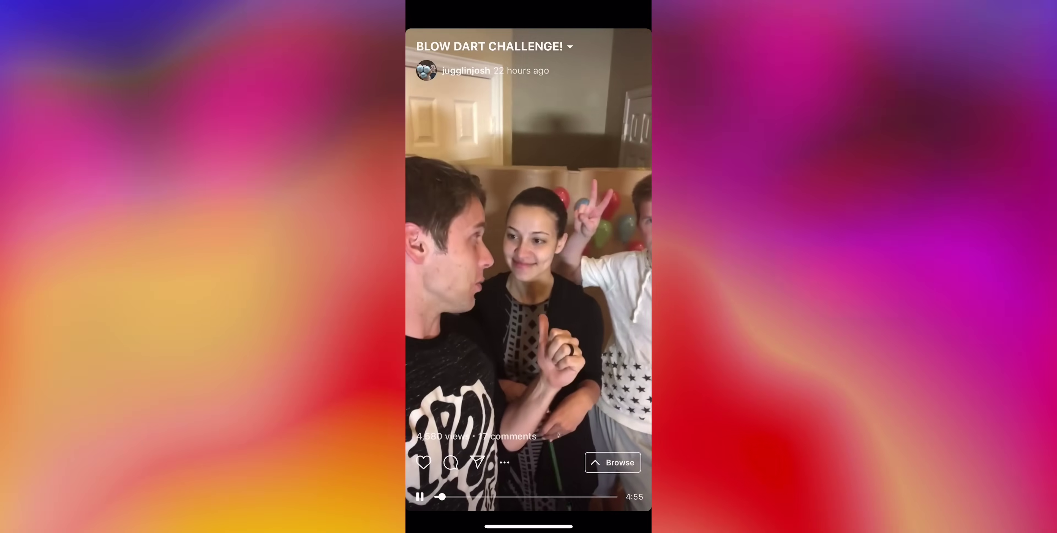
scroll(529, 266, right, 5)
scroll(528, 266, right, 5)
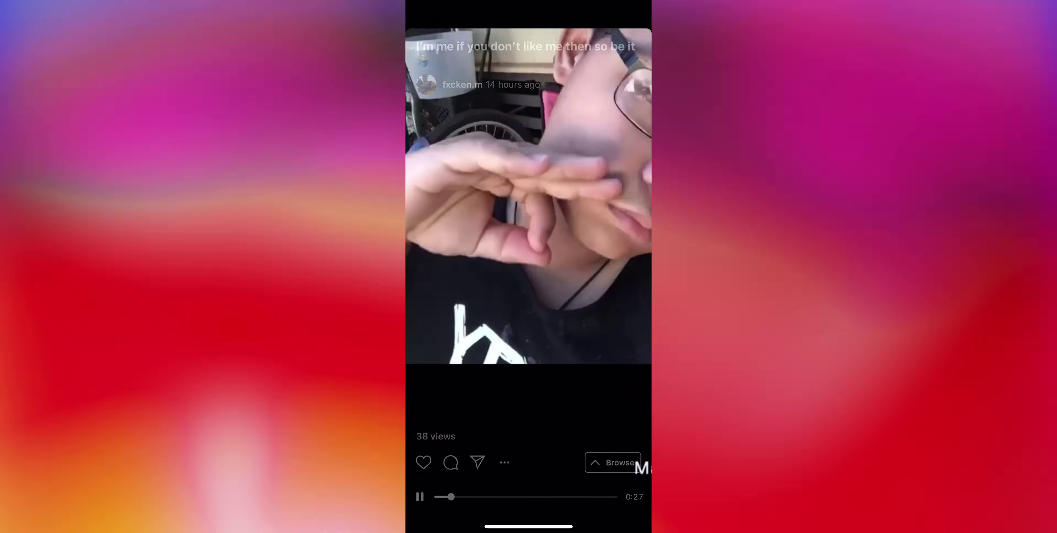
Go back to browsing and bring up the IGTV Settings screen.
scroll(528, 266, left, 5)
scroll(528, 329, down, 5)
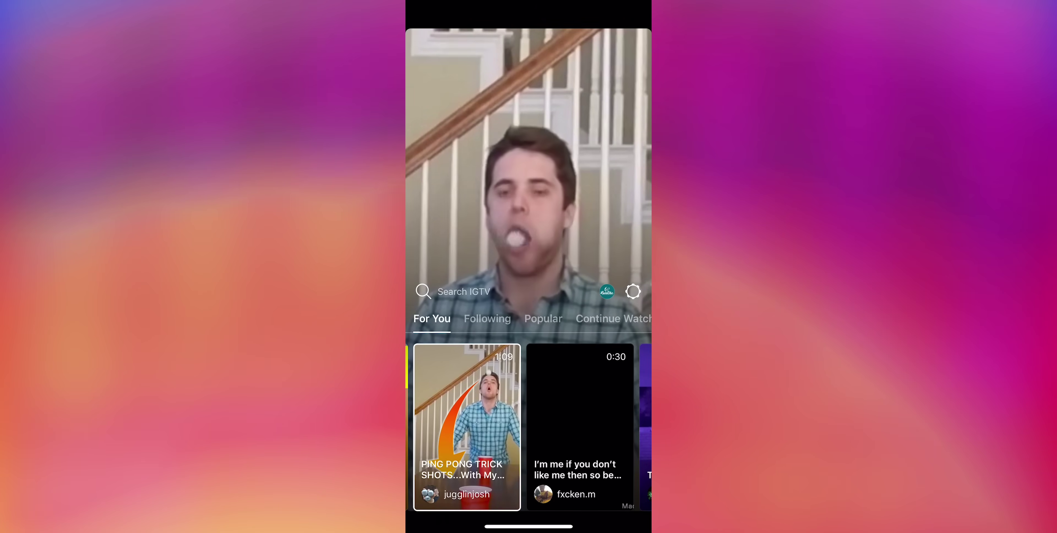
click(633, 291)
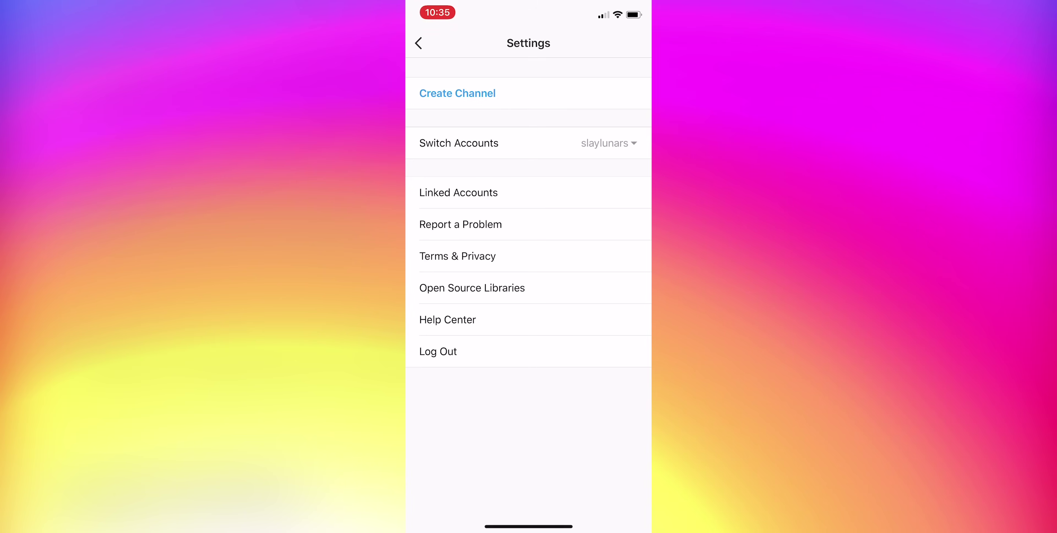
Create the IGTV channel through its intro pages, then view the new, empty channel page.
click(457, 93)
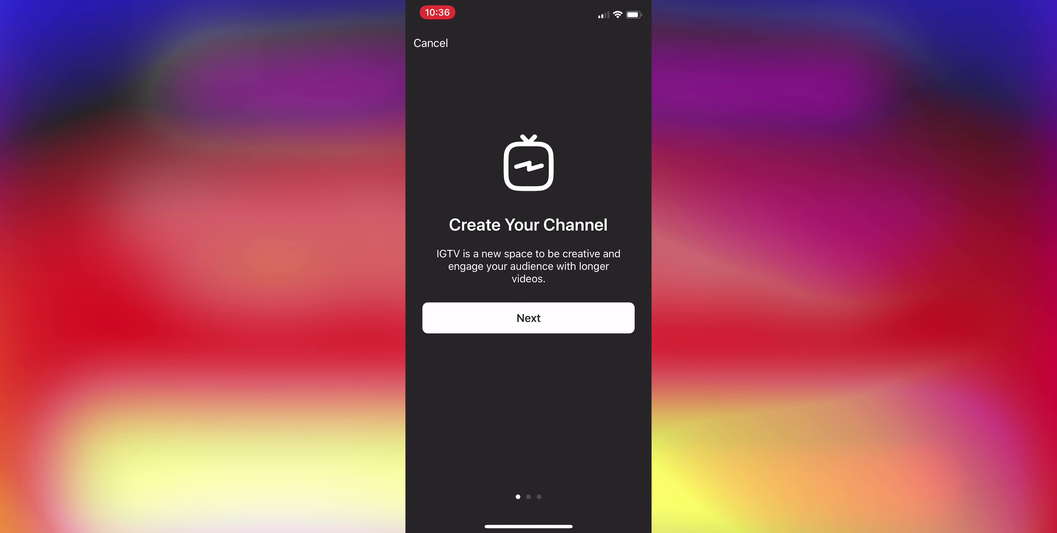
click(529, 317)
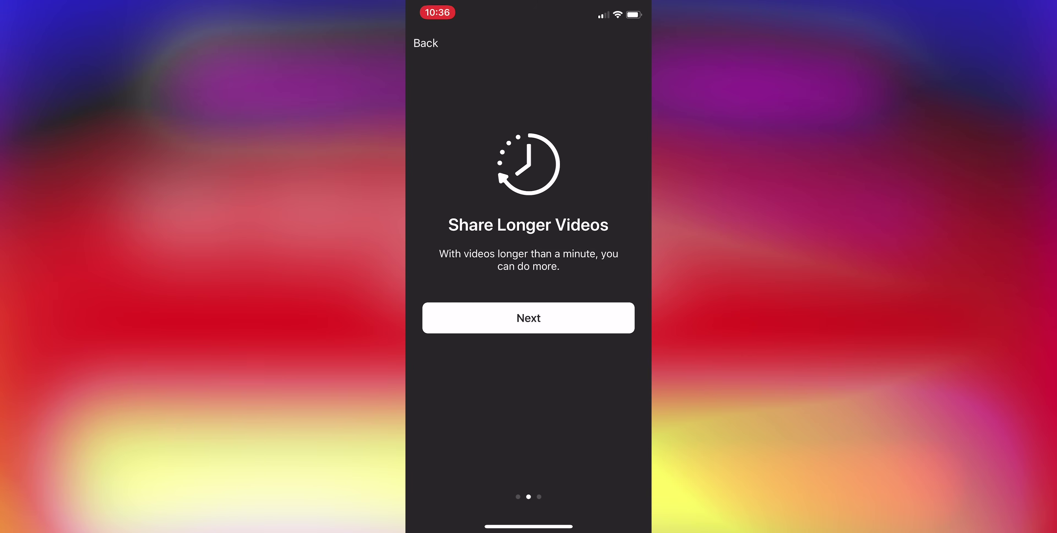
click(528, 318)
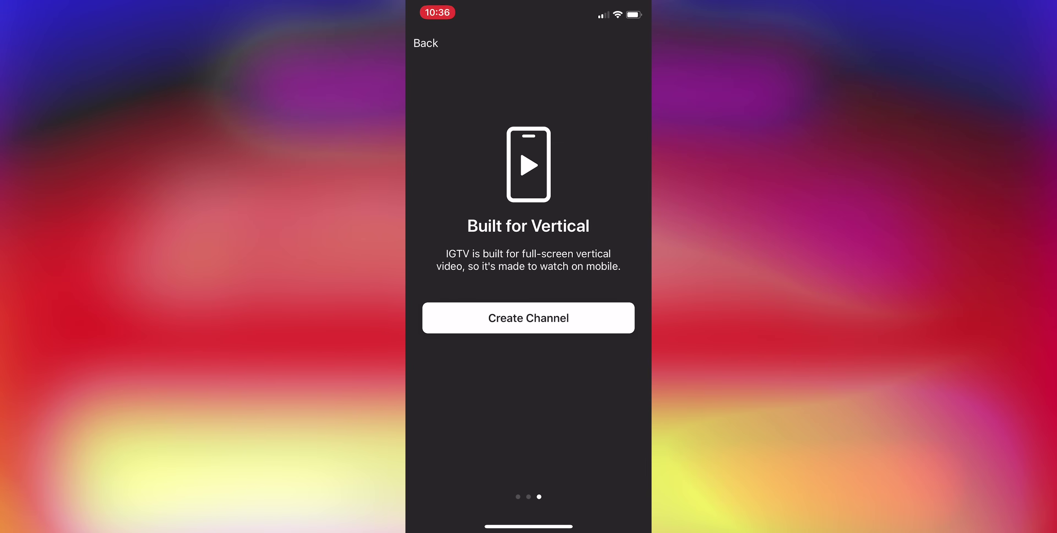
click(529, 318)
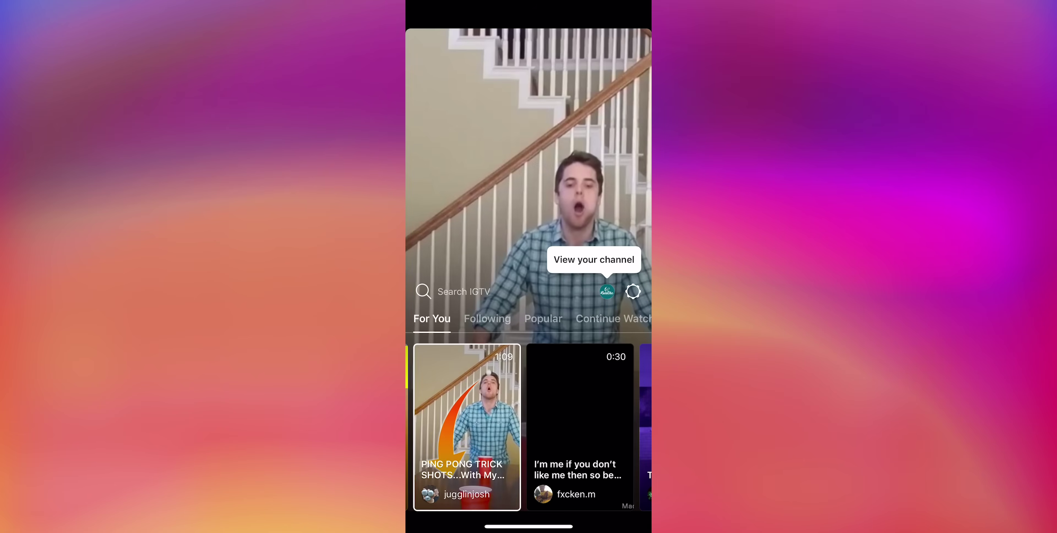
click(607, 291)
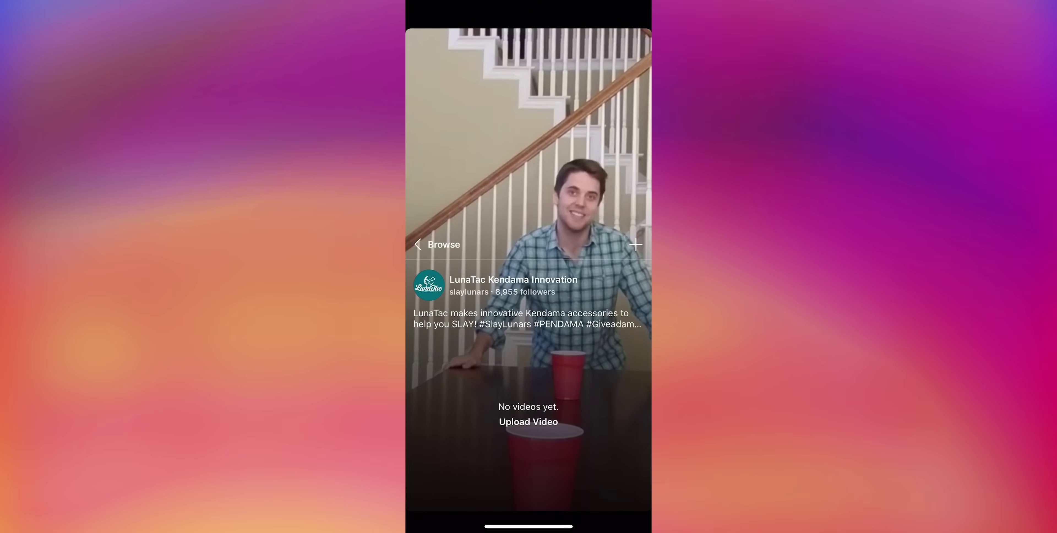
click(529, 421)
click(430, 43)
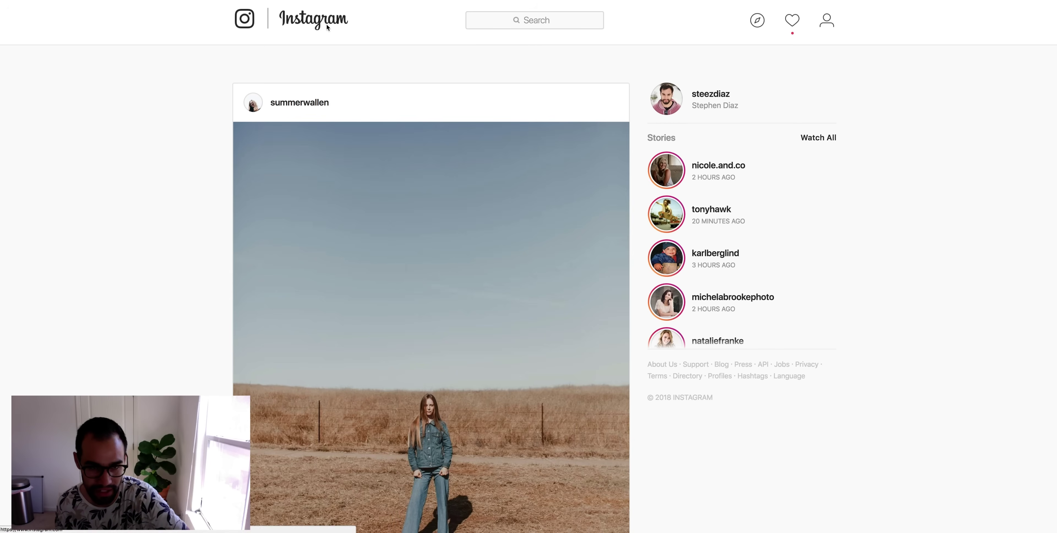
Move between Explore, notifications and the home feed, ending on your own profile page.
click(665, 98)
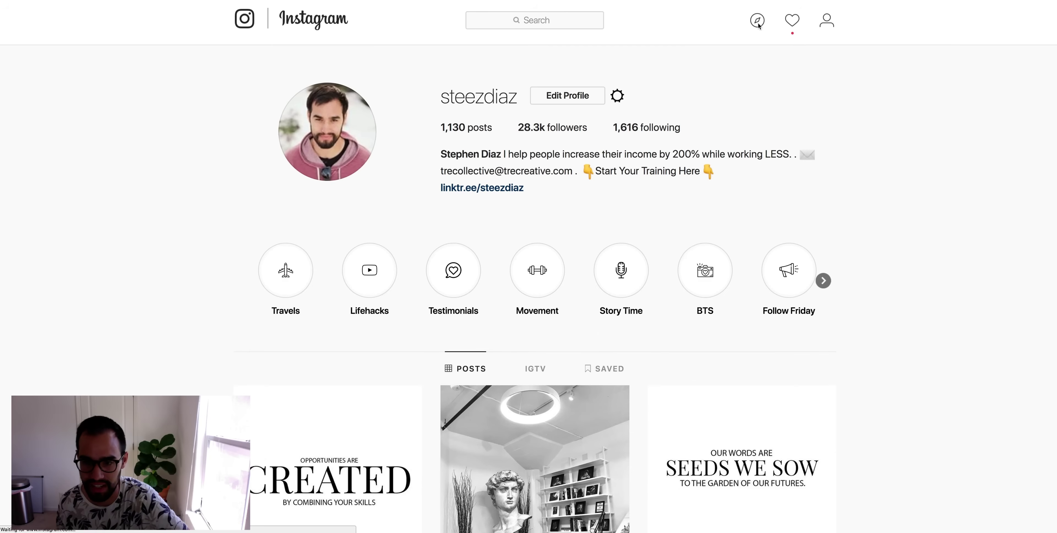
click(758, 20)
click(793, 20)
click(826, 22)
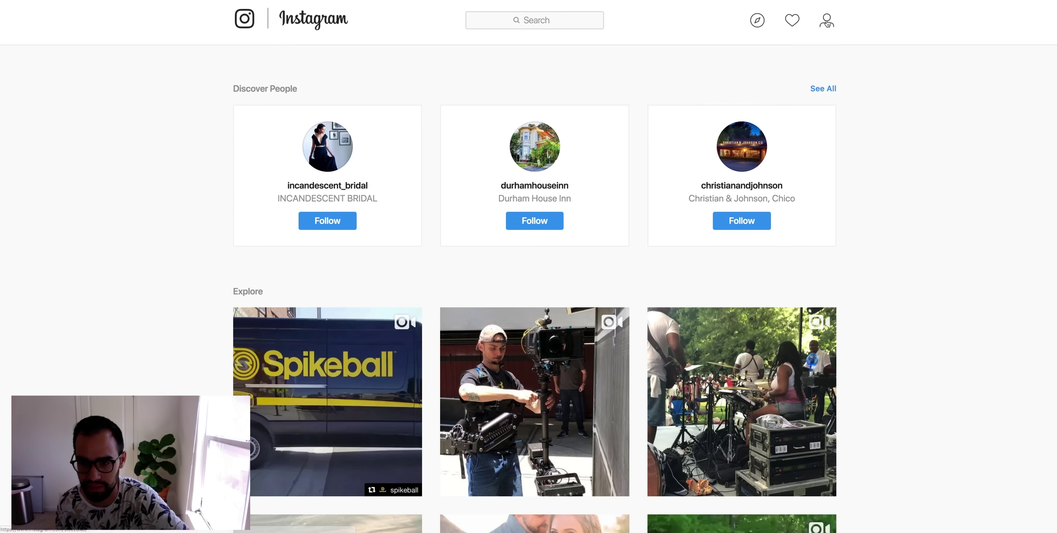
click(826, 27)
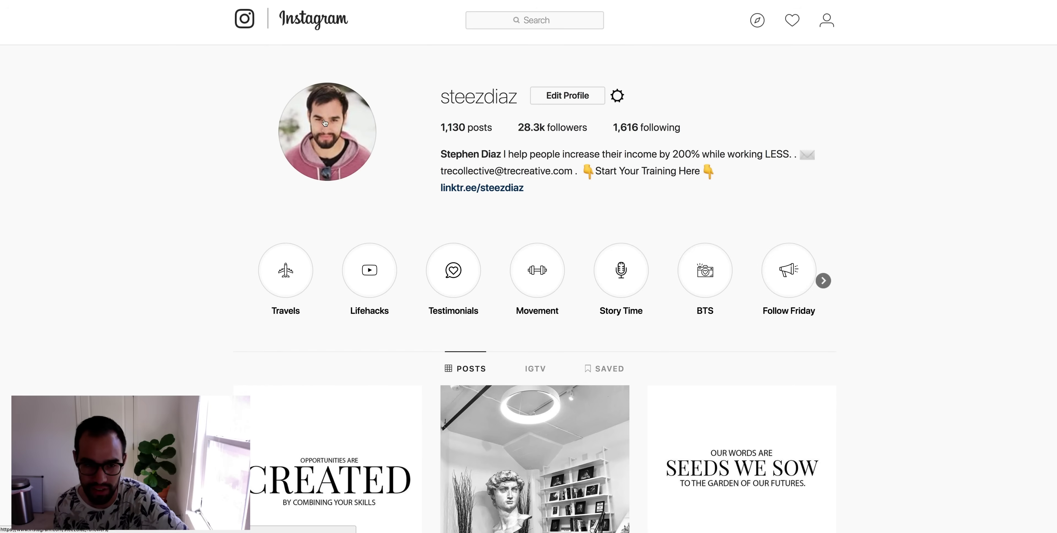
click(329, 27)
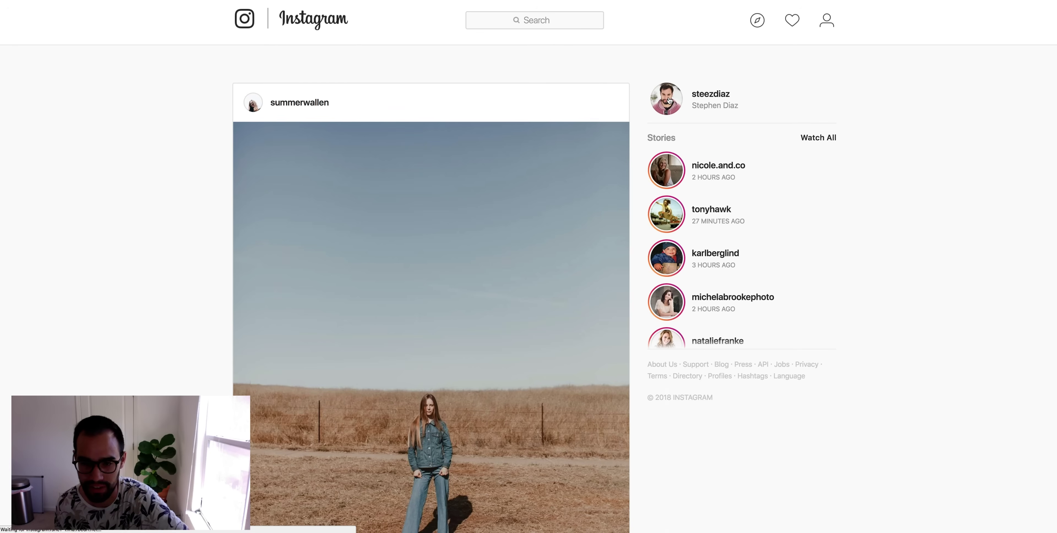
click(683, 93)
Show the profile's IGTV tab with its Upload a Video prompt.
scroll(680, 189, down, 3)
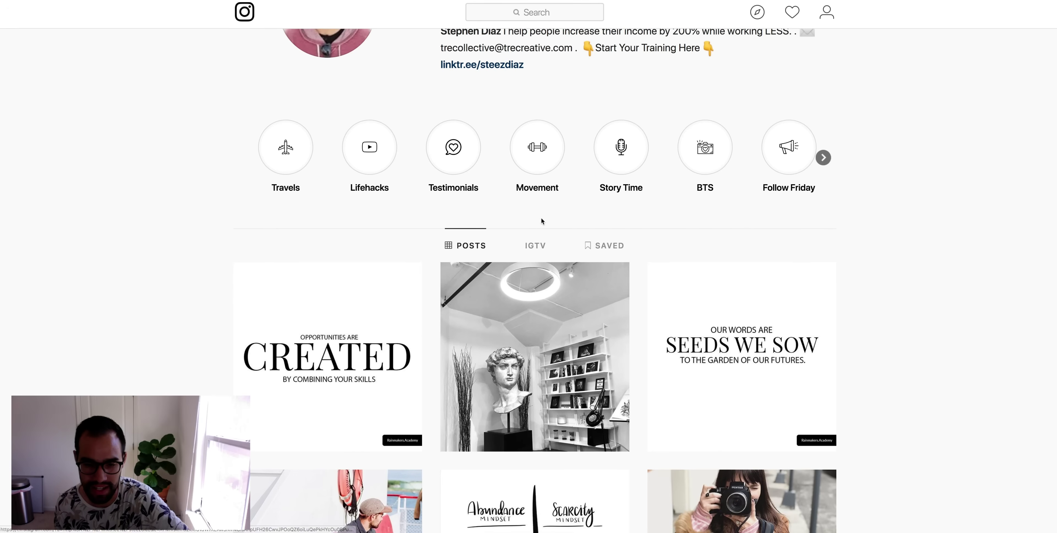
click(539, 247)
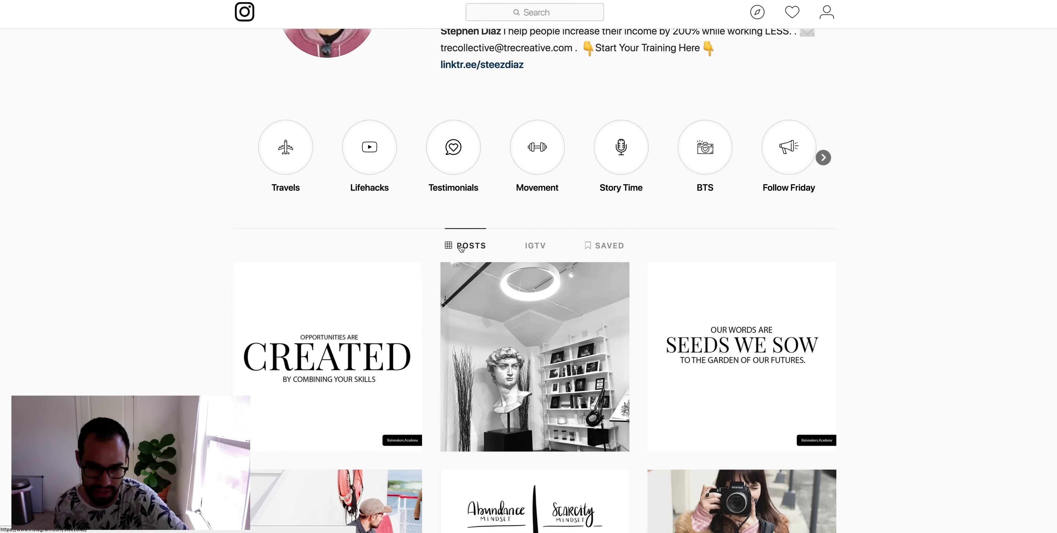
scroll(577, 260, down, 1)
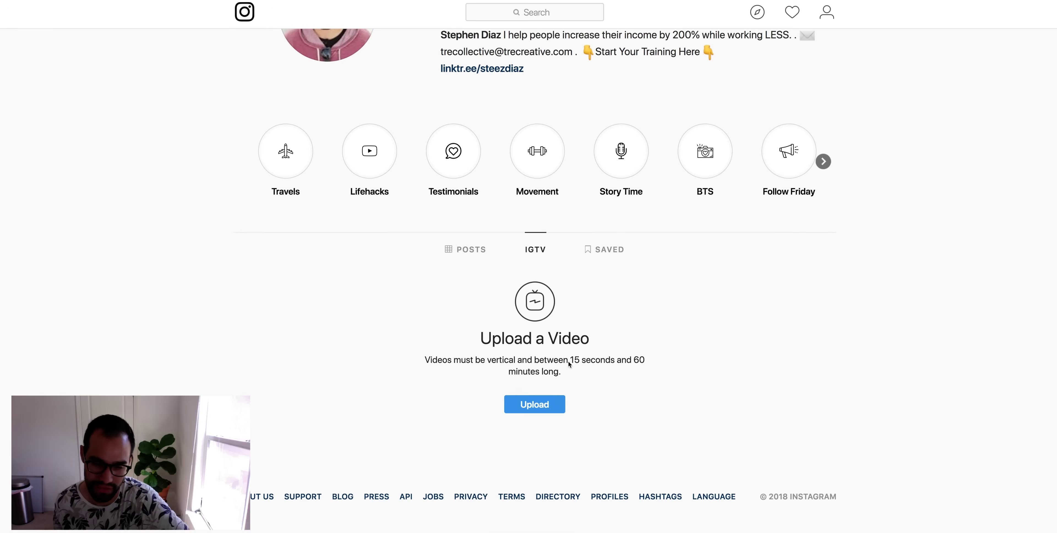
Use the Upload button under 'Upload a Video' to reach the new IGTV video page.
click(536, 403)
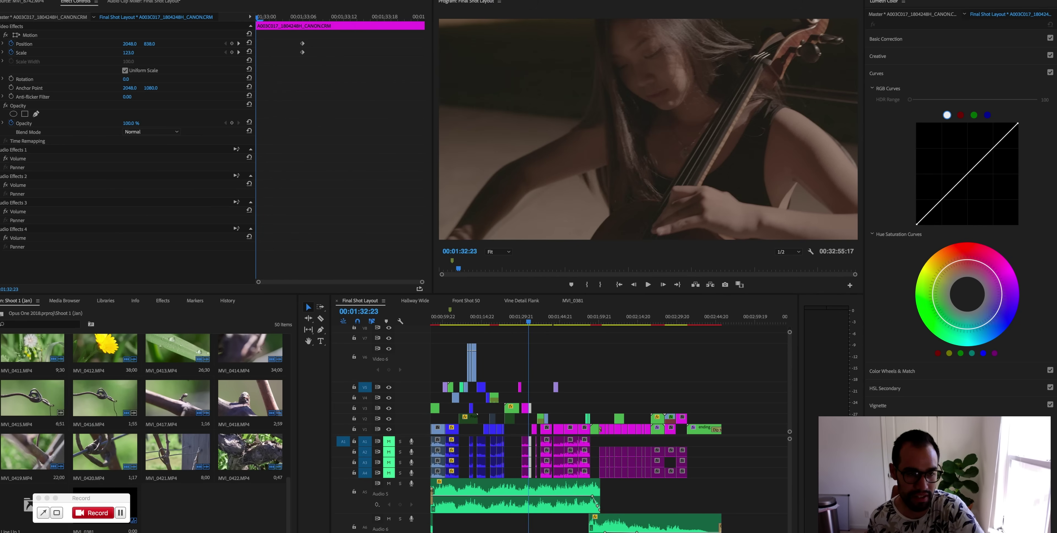
From the timeline, create a new sequence via File > New > Sequence and show its Settings tab.
click(110, 1)
click(73, 0)
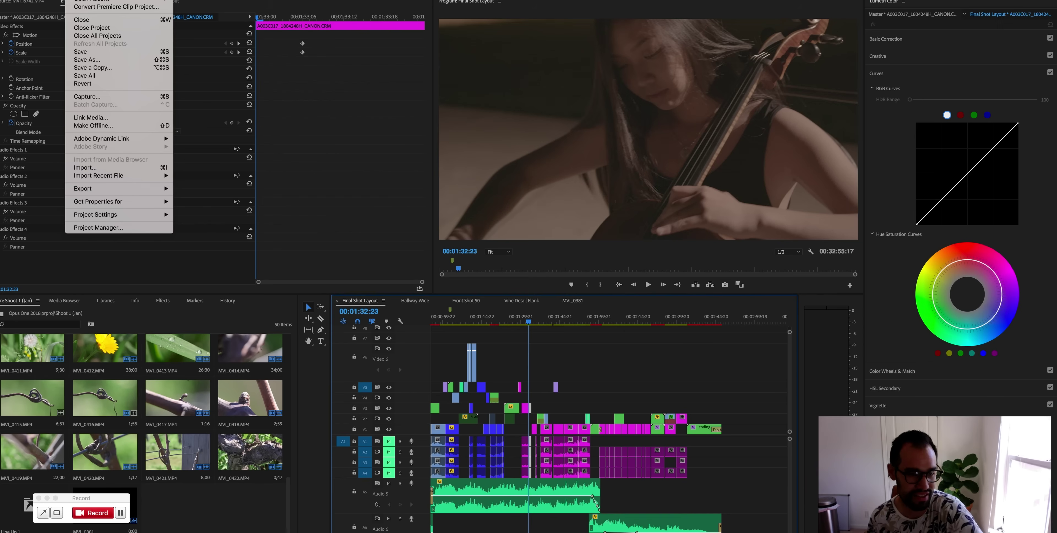
mouse_move(84, 0)
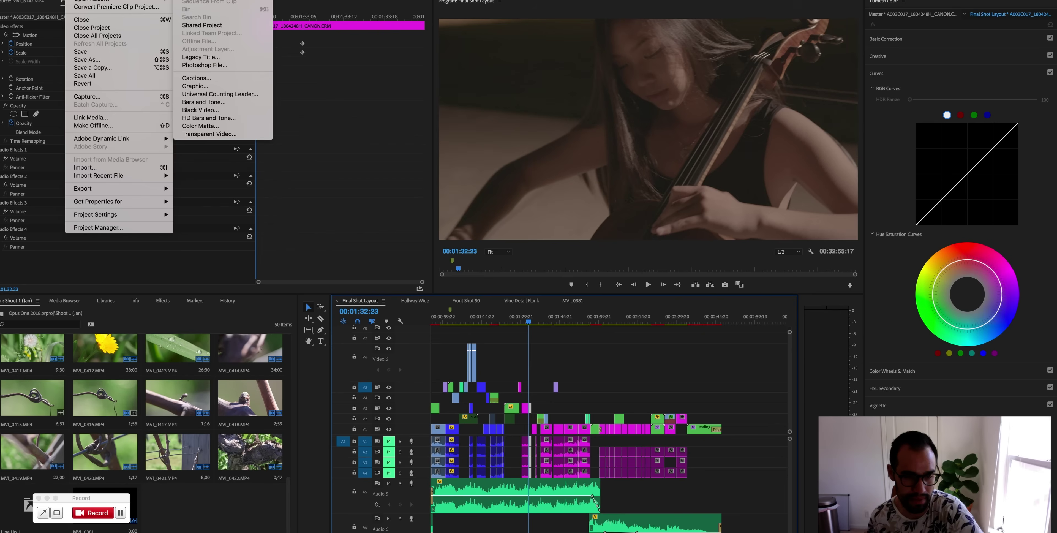
click(198, 0)
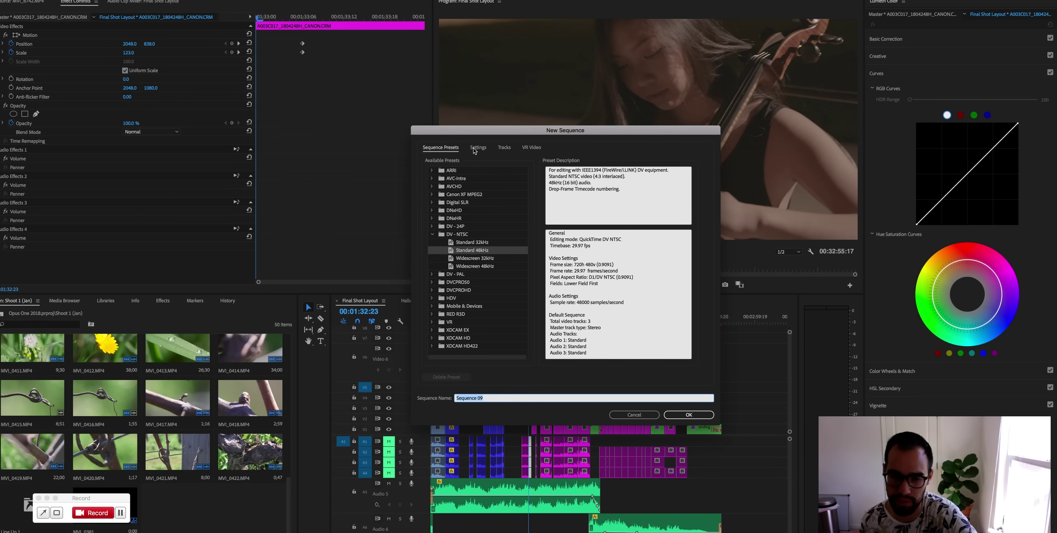
click(475, 148)
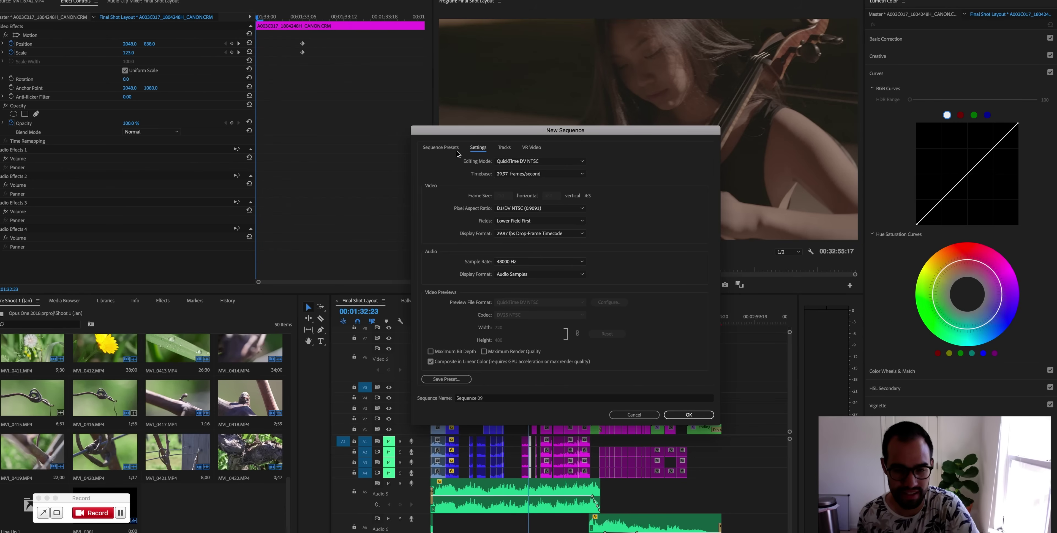
Set the new sequence's Editing Mode to Custom.
click(442, 147)
click(478, 147)
click(537, 161)
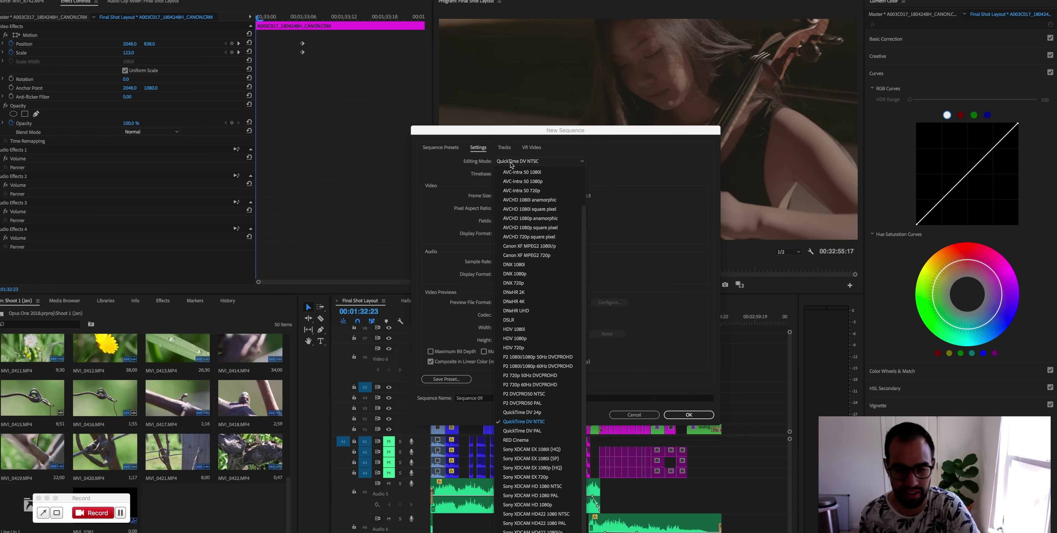
scroll(536, 204, up, 3)
click(533, 173)
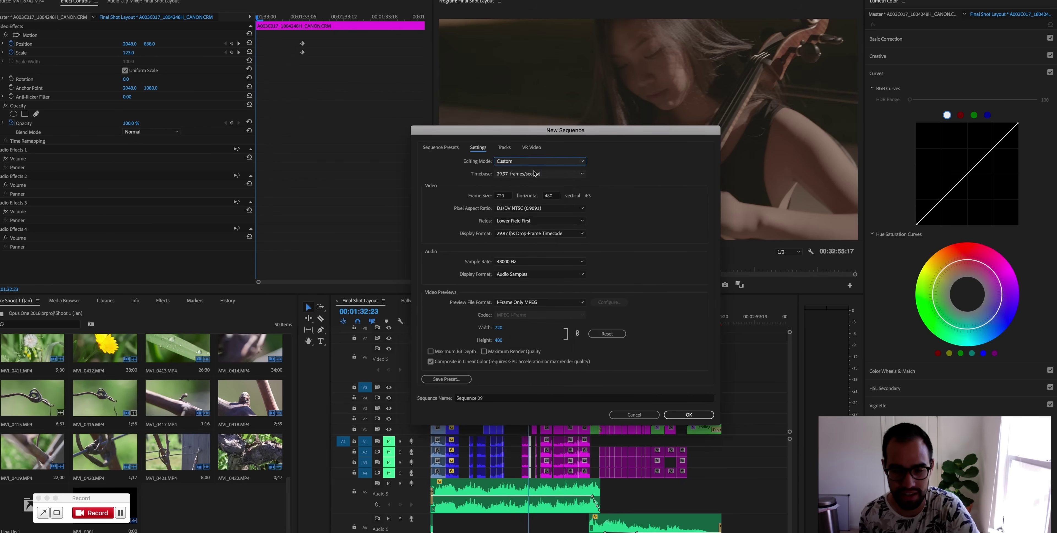
Set the sequence timebase to 23.976 frames/second, after briefly trying 29.97.
click(575, 177)
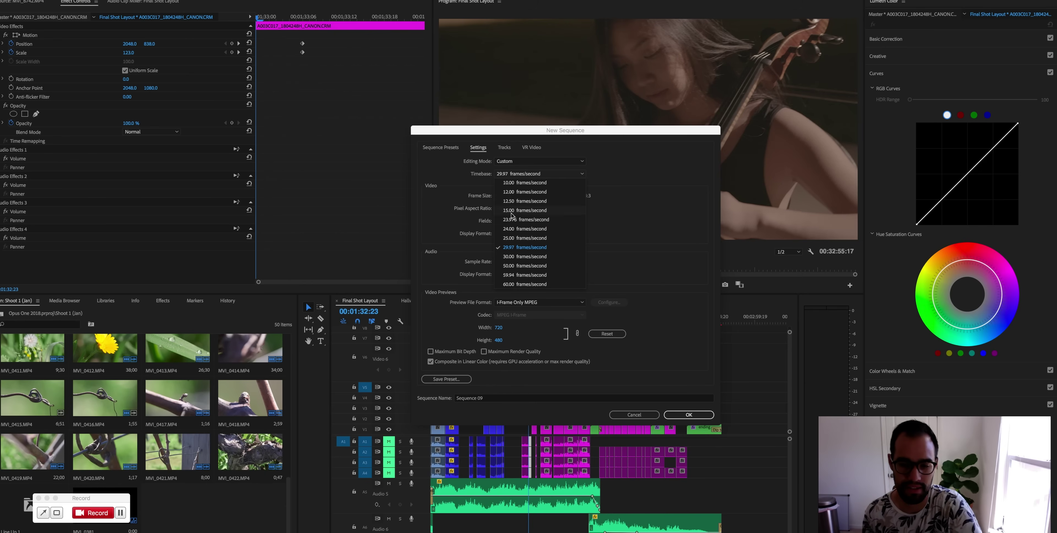
click(540, 219)
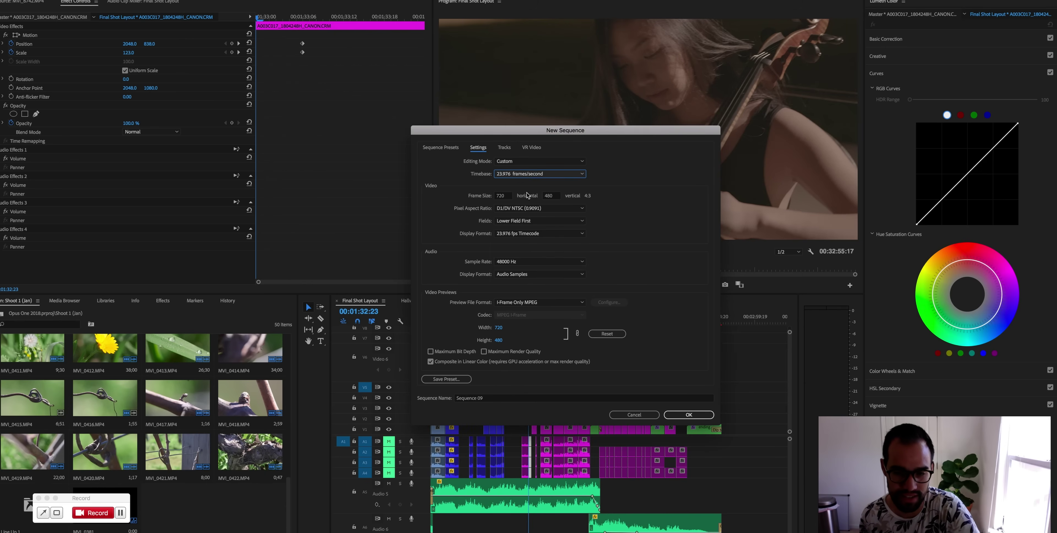
click(528, 176)
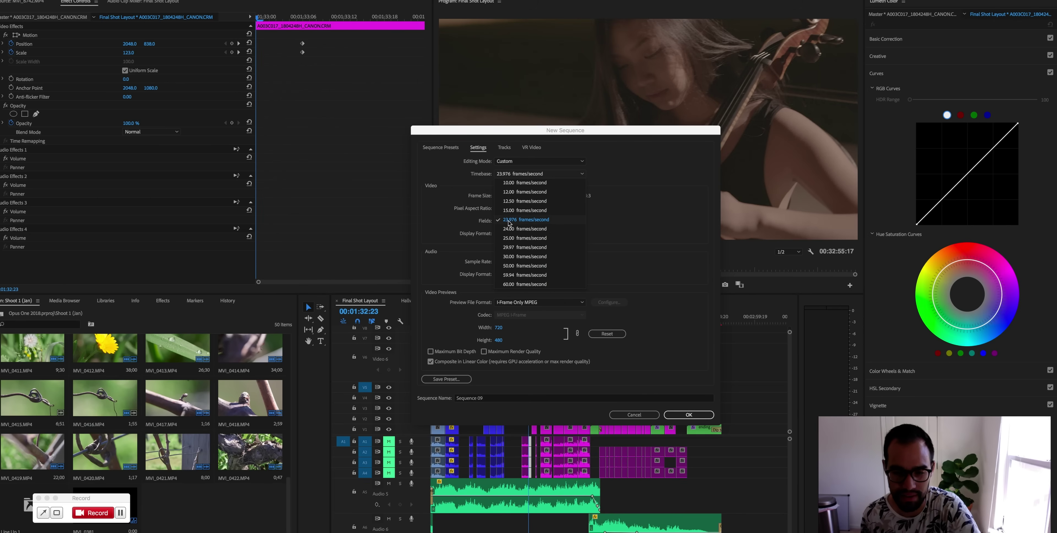
click(532, 248)
click(528, 176)
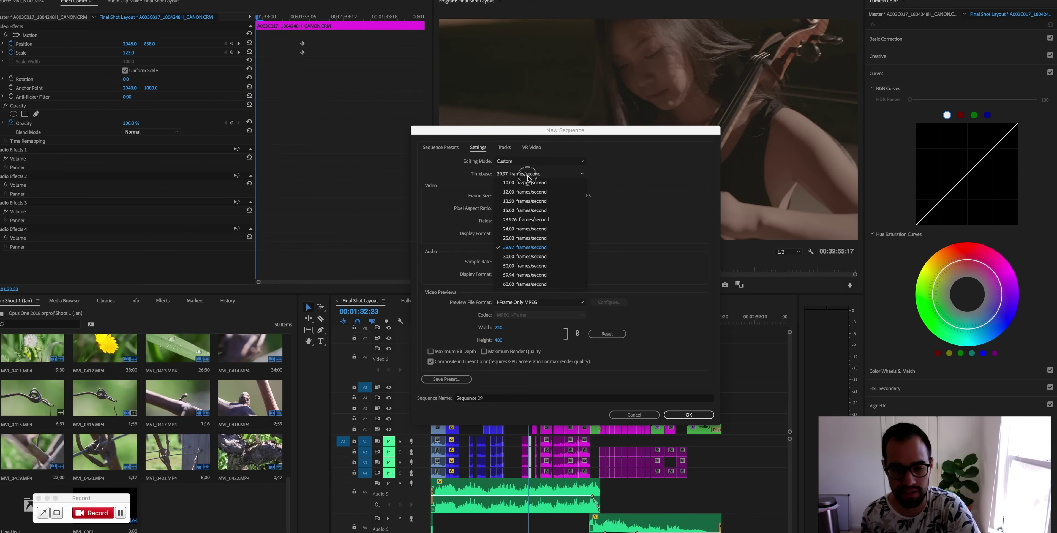
click(518, 220)
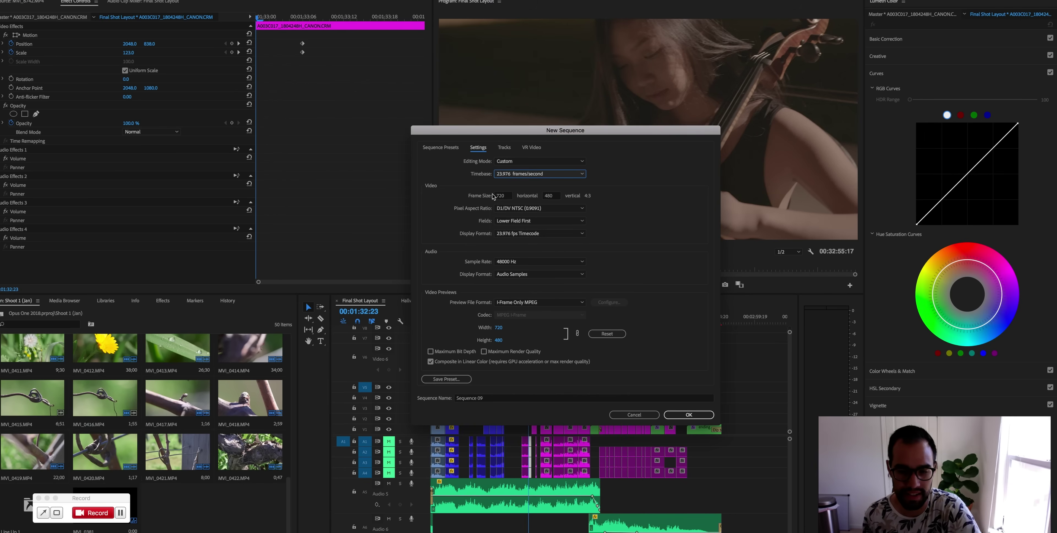
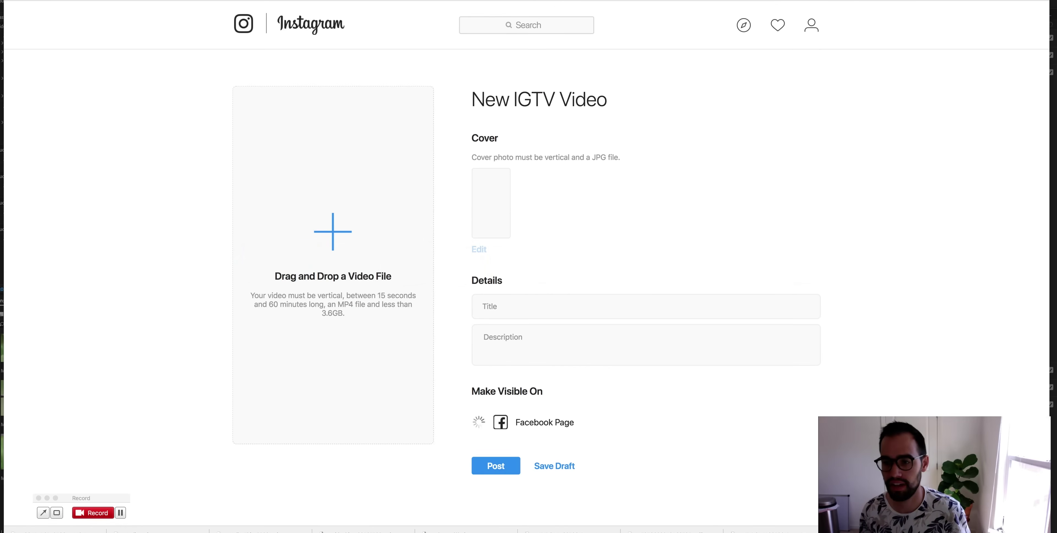
Switch to the browser tab with Instagram's IGTV help article on video requirements.
key(ctrl+Tab)
key(ctrl+Tab)
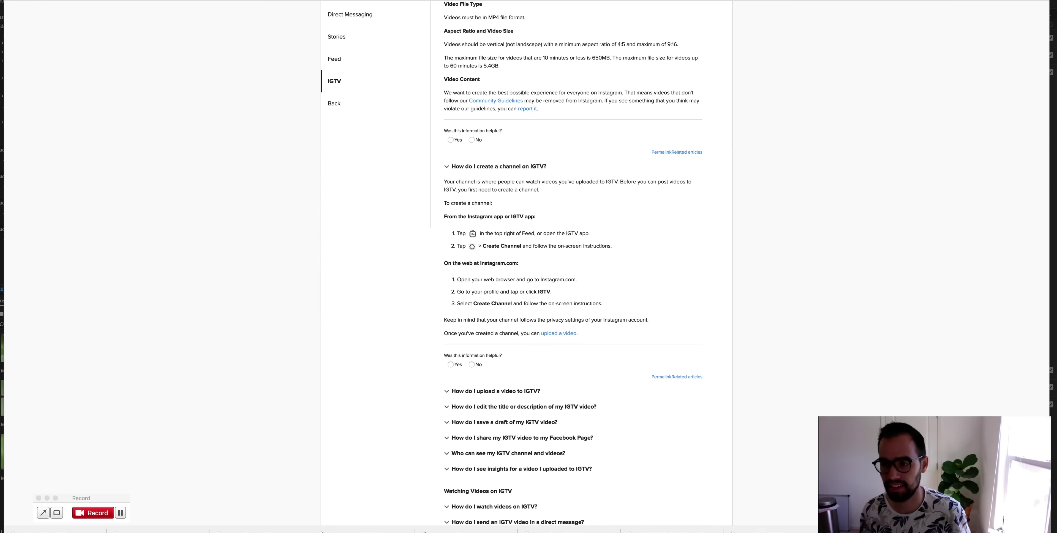
Scroll up to IGTV video length, highlight the 9:16 maximum aspect ratio, and return to Premiere Pro.
scroll(539, 178, up, 2)
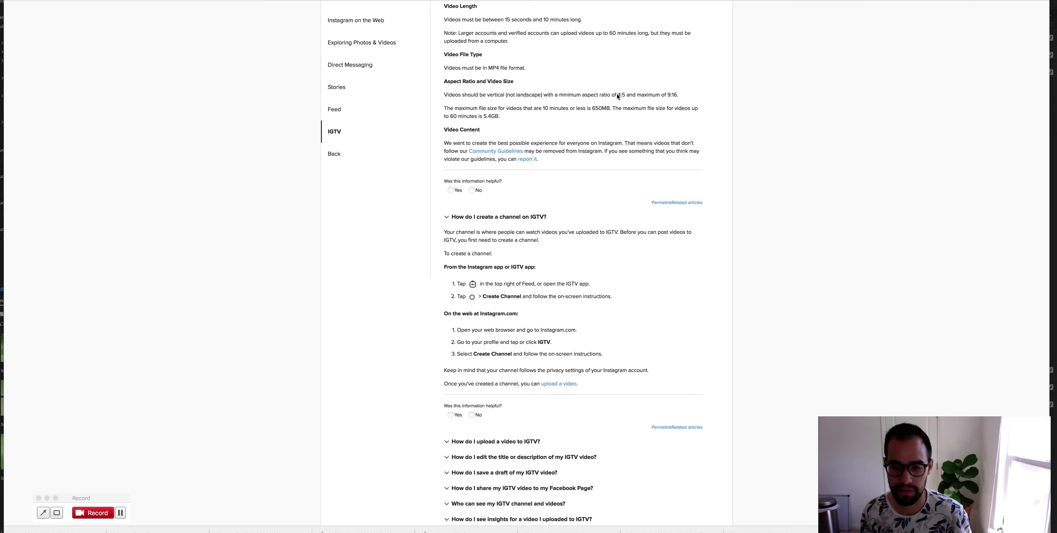
drag(673, 94, 667, 96)
key(super+Tab)
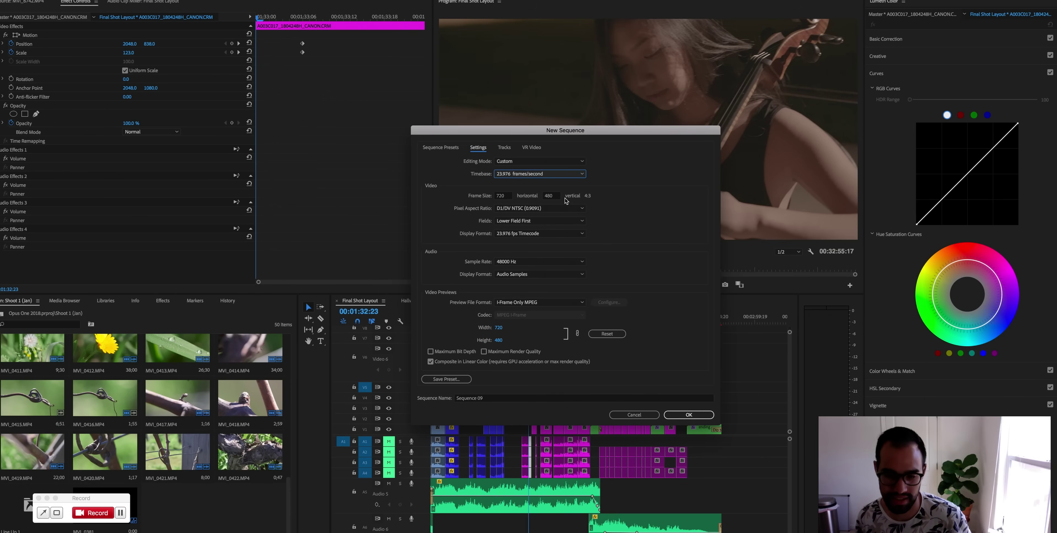
Set the frame size to 1080 × 1920 with Square Pixels (1.0) and create the sequence.
click(499, 198)
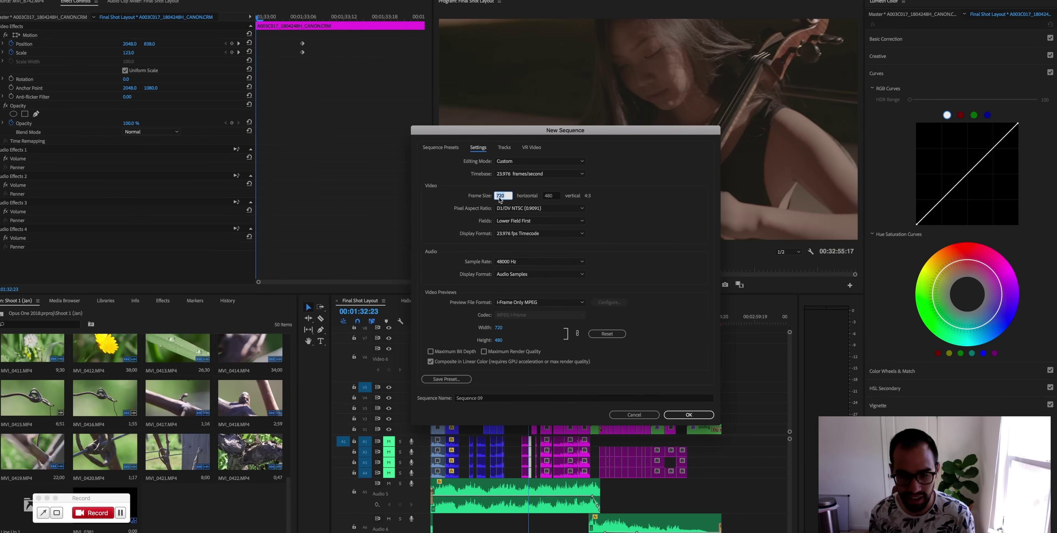
text(1080)
click(550, 195)
text(1920)
click(533, 208)
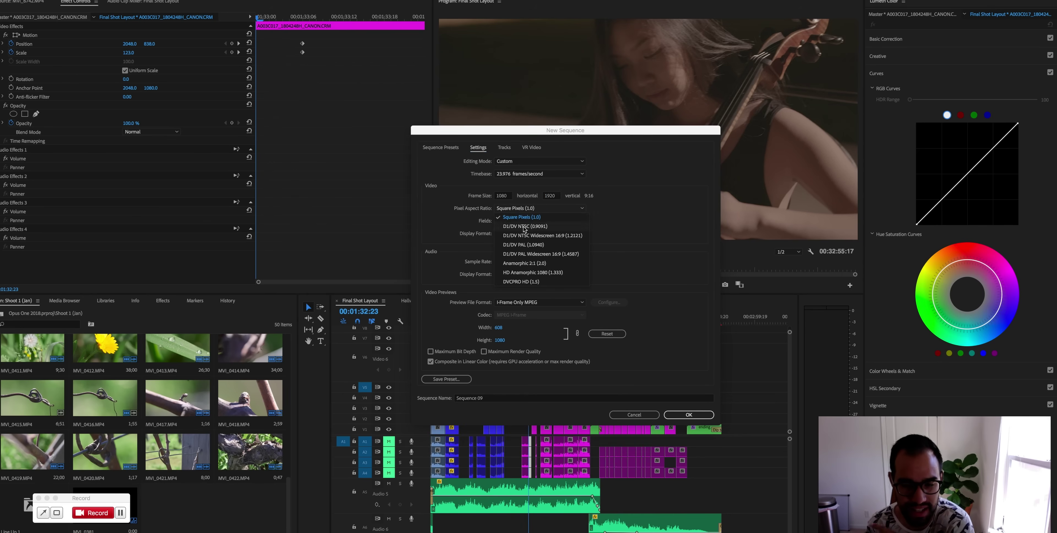
click(530, 216)
click(524, 209)
click(519, 219)
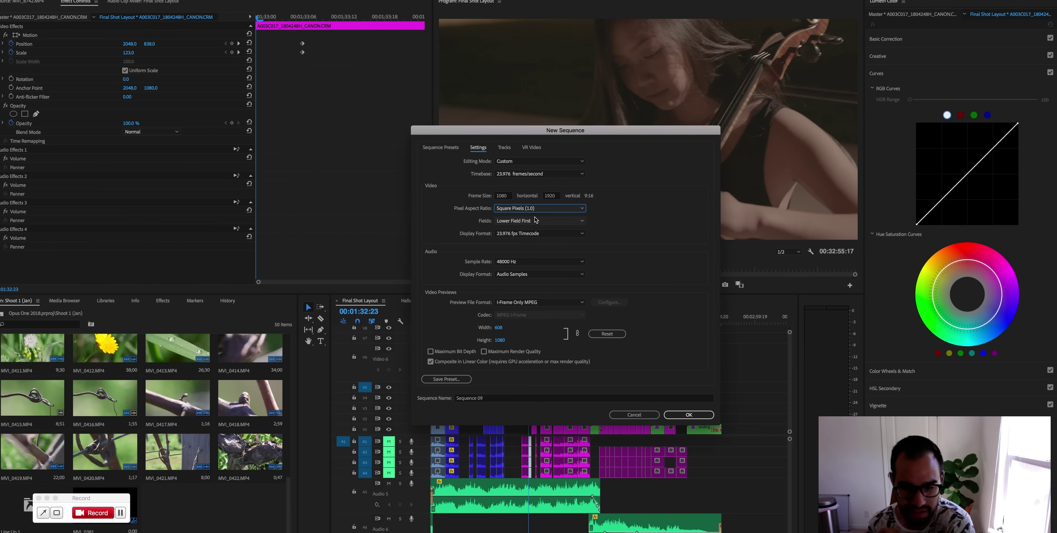
click(687, 415)
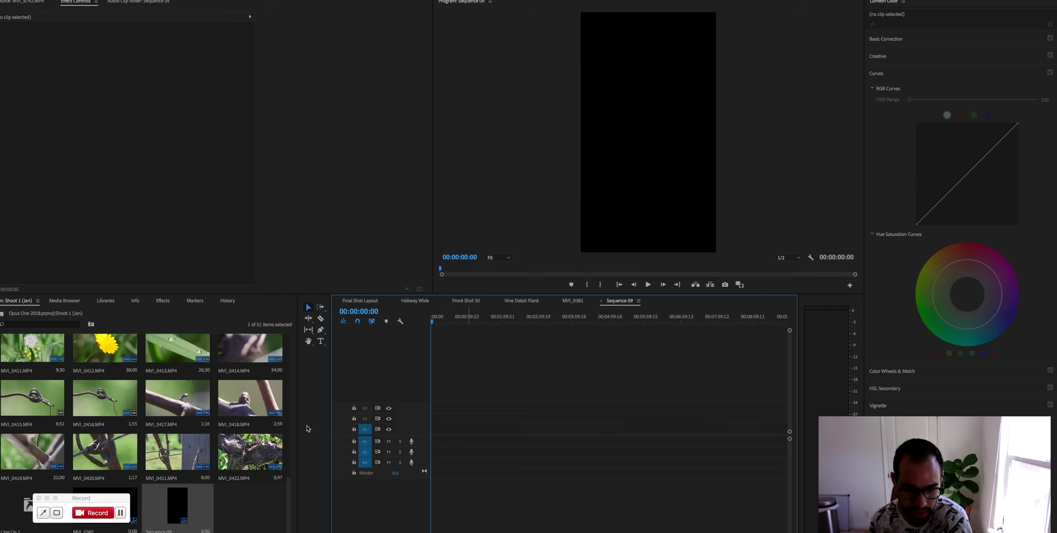
Rename Sequence 09 in the bin to 'IGTV Template'.
click(253, 527)
click(166, 530)
click(166, 530)
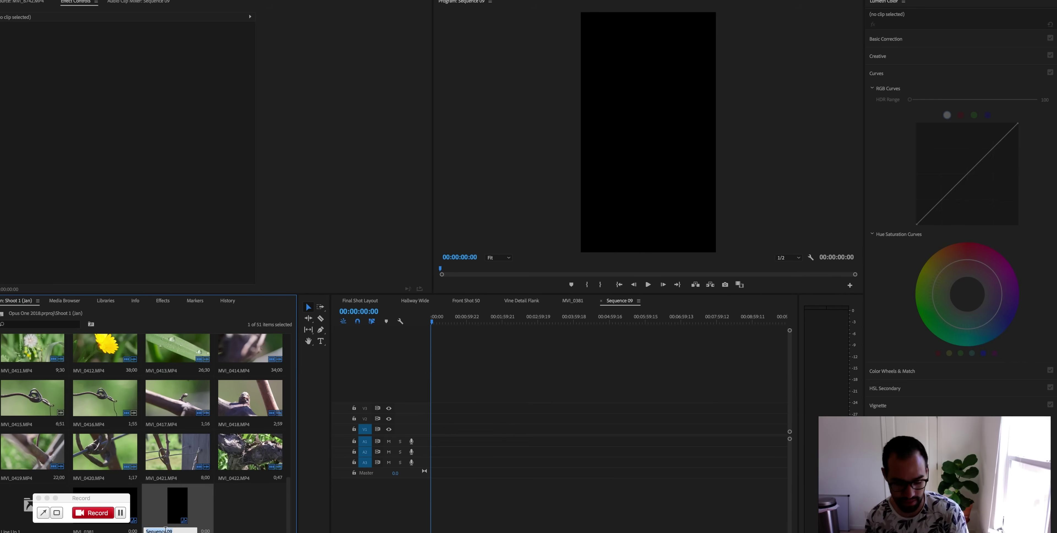
text(IGTV Template)
key(Return)
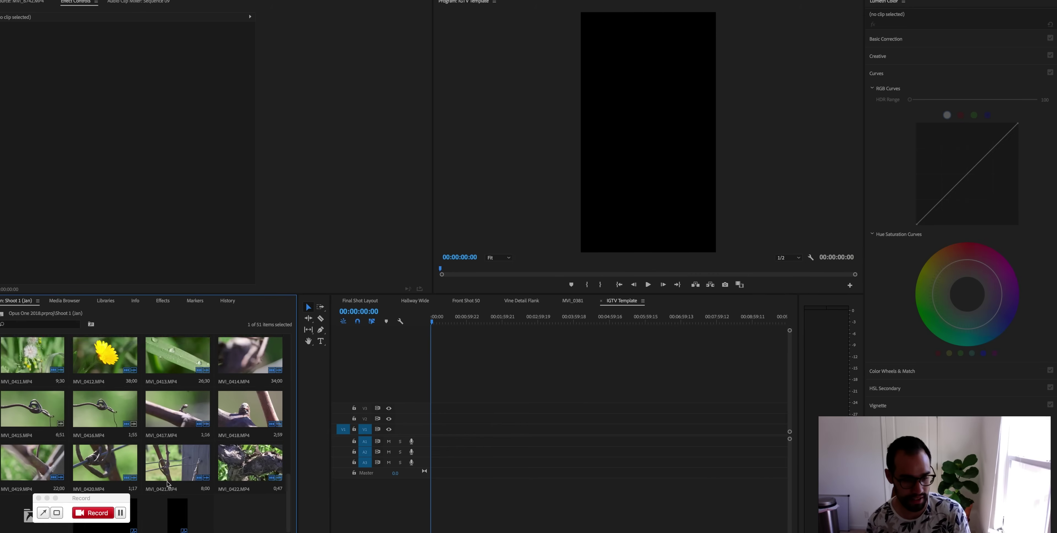
Duplicate IGTV Template, name the copy 'Vine Shots', and open it in the timeline.
right_click(173, 509)
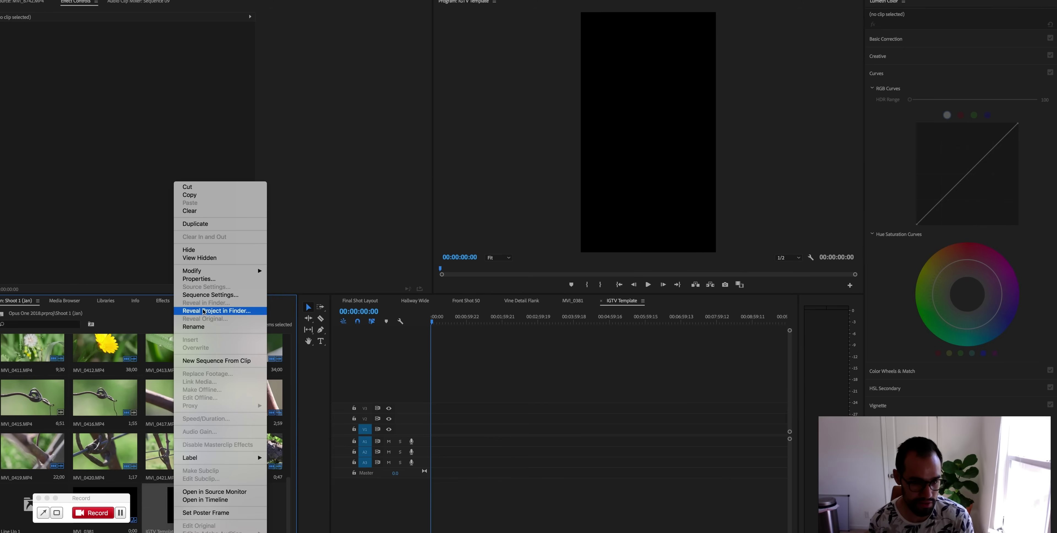
click(207, 229)
click(231, 530)
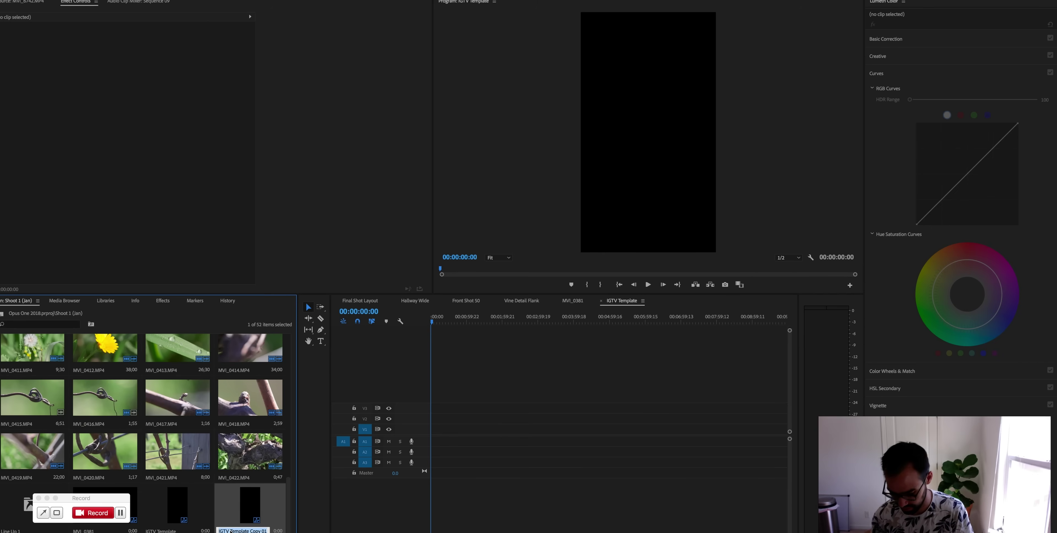
text(Vine Shots)
key(Return)
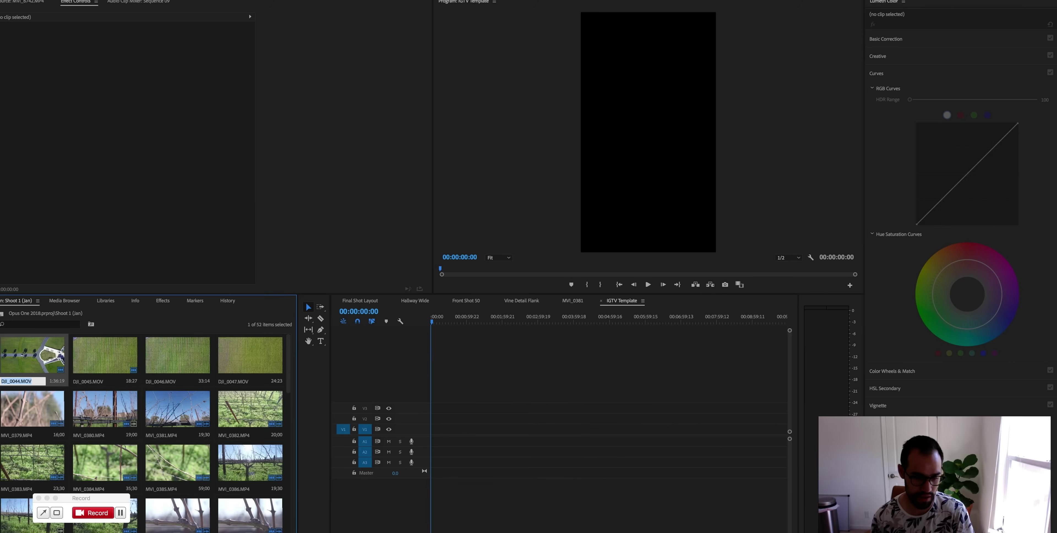
double_click(242, 505)
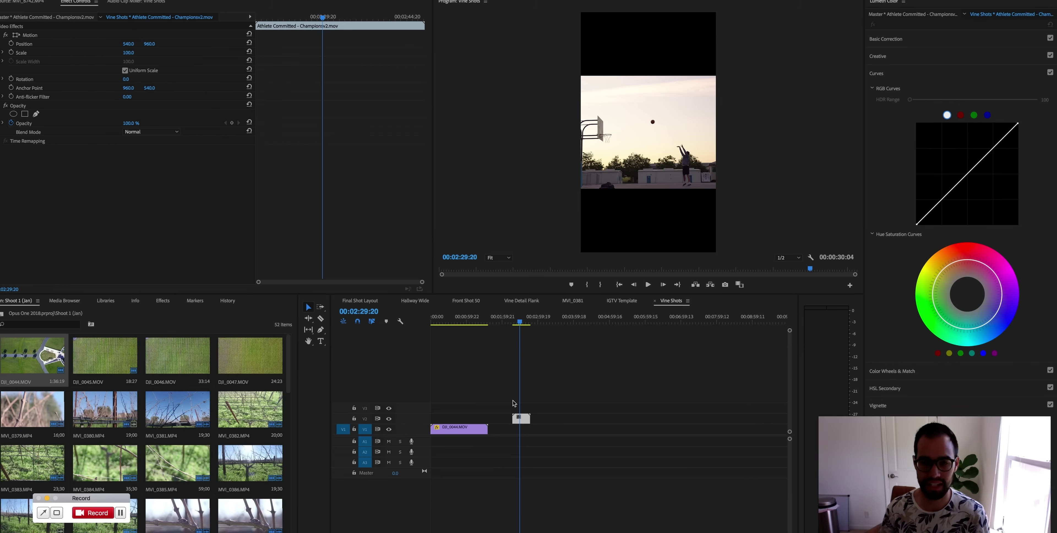
Cycle briefly through Finder and Chrome, then return to Premiere Pro.
key(super+Tab)
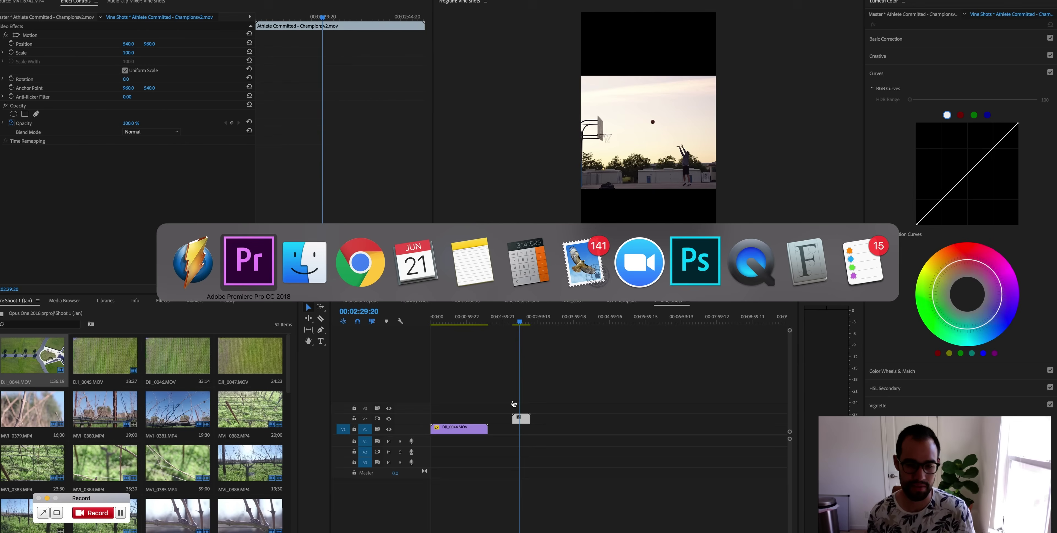
key(super+Tab)
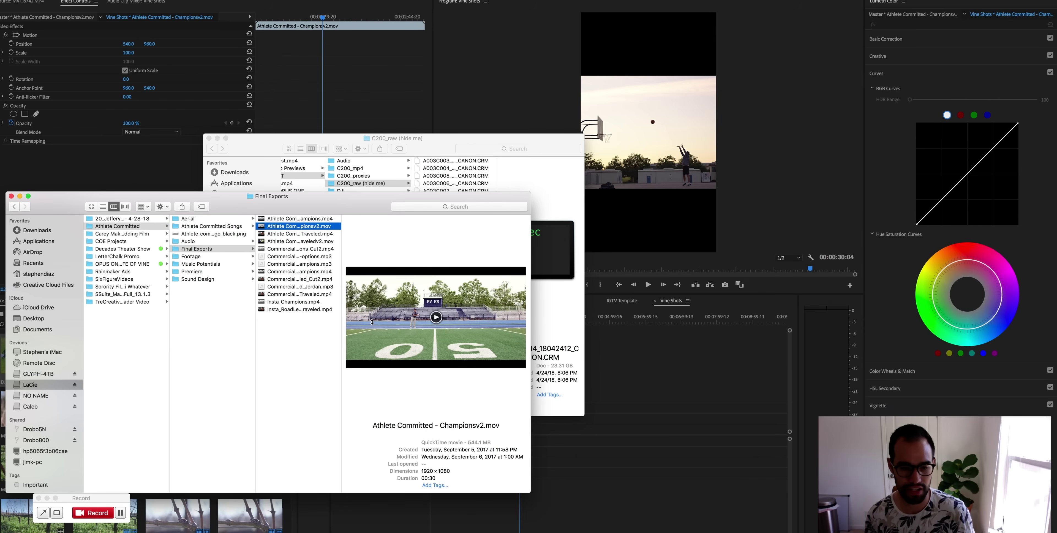
key(super+Tab)
click(345, 281)
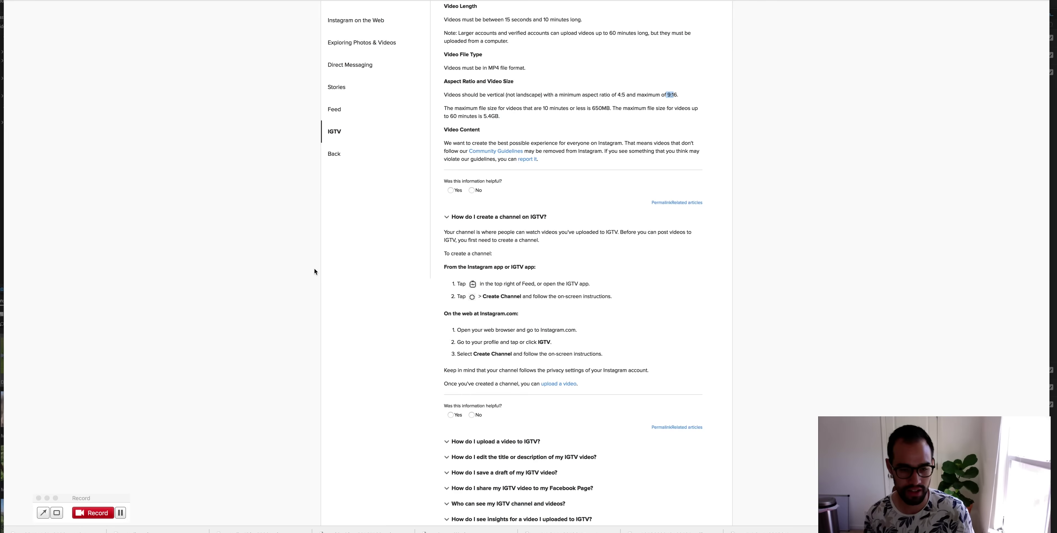
key(super+Tab)
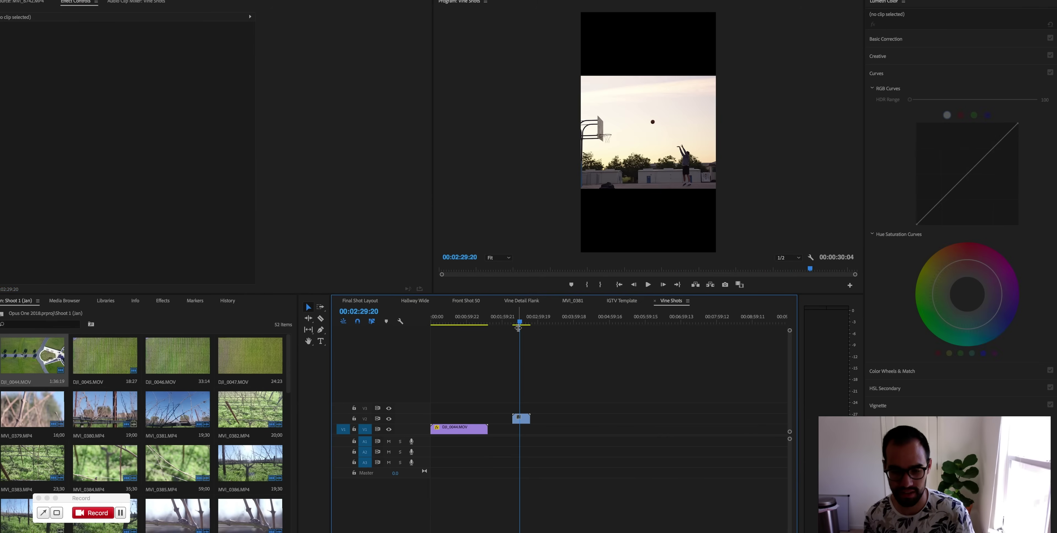
Scale the Athlete Committed clip to 214, shift it left, and razor it at the first shot change.
drag(144, 55, 190, 55)
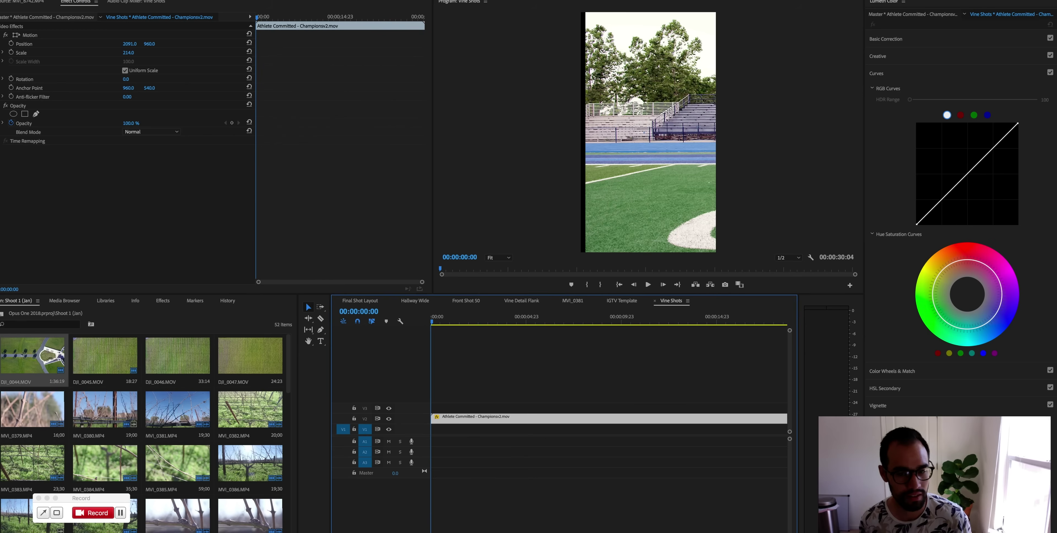
drag(130, 45, 113, 44)
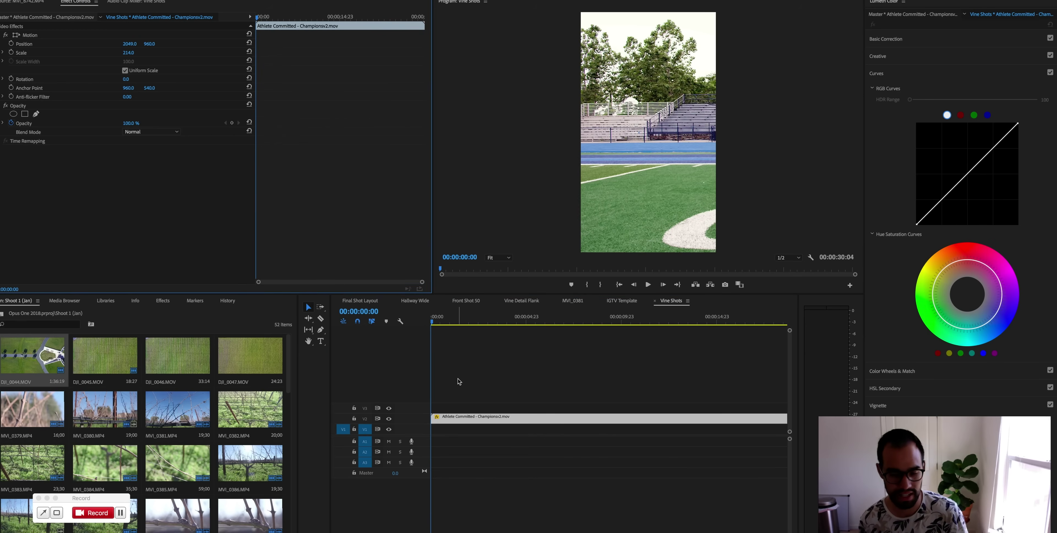
key(space)
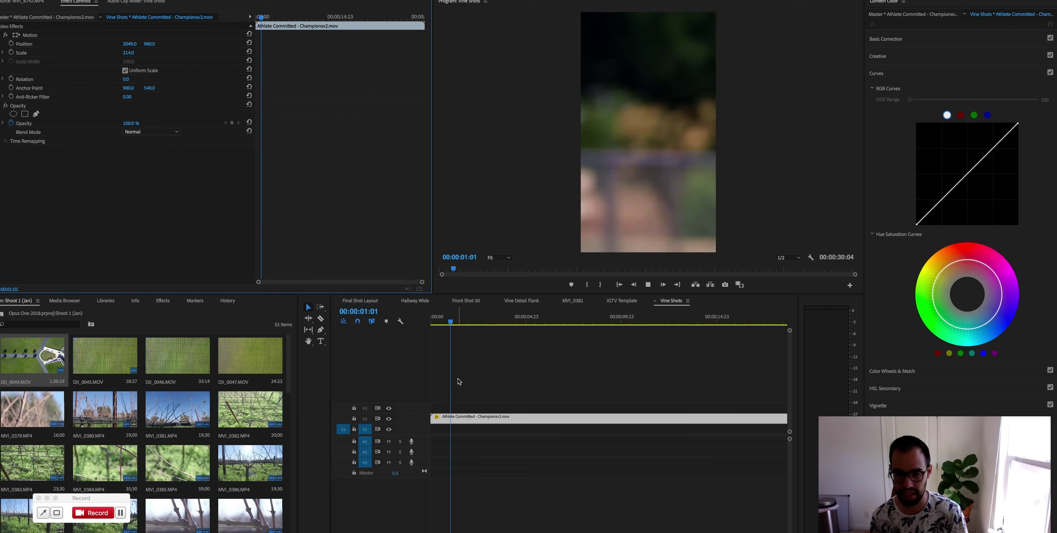
key(Left)
key(Left)
key(Left)
key(Left)
key(Left)
key(Left)
key(Right)
key(Left)
key(c)
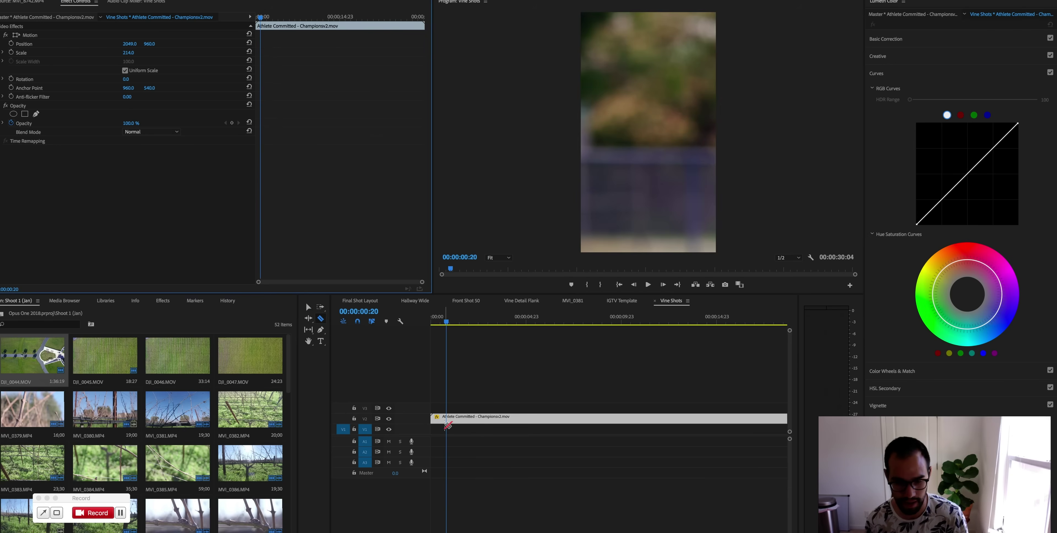
click(446, 417)
key(v)
click(437, 321)
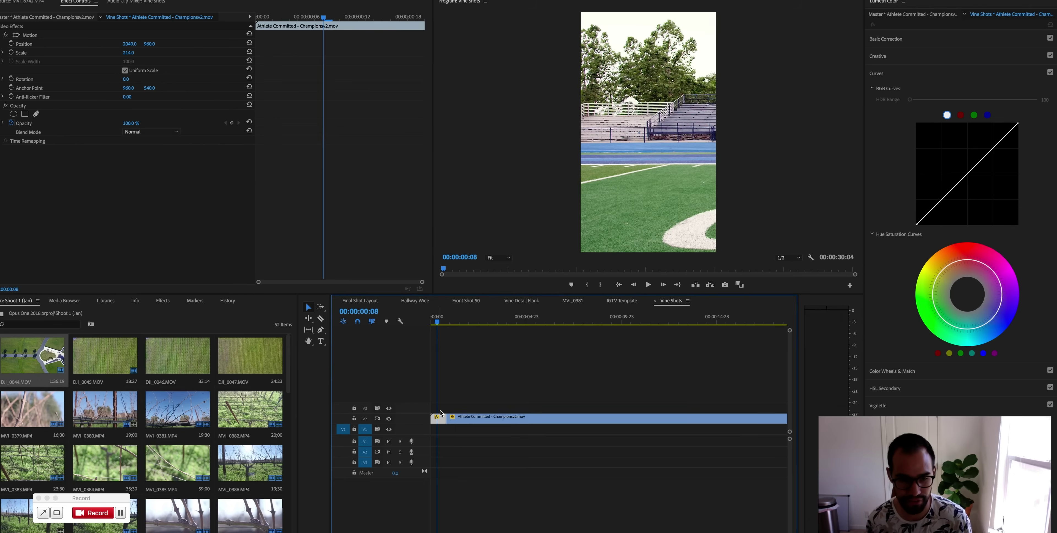
Slide the opening shot to show the press box and player, then razor at the second shot change.
drag(129, 43, 24, 44)
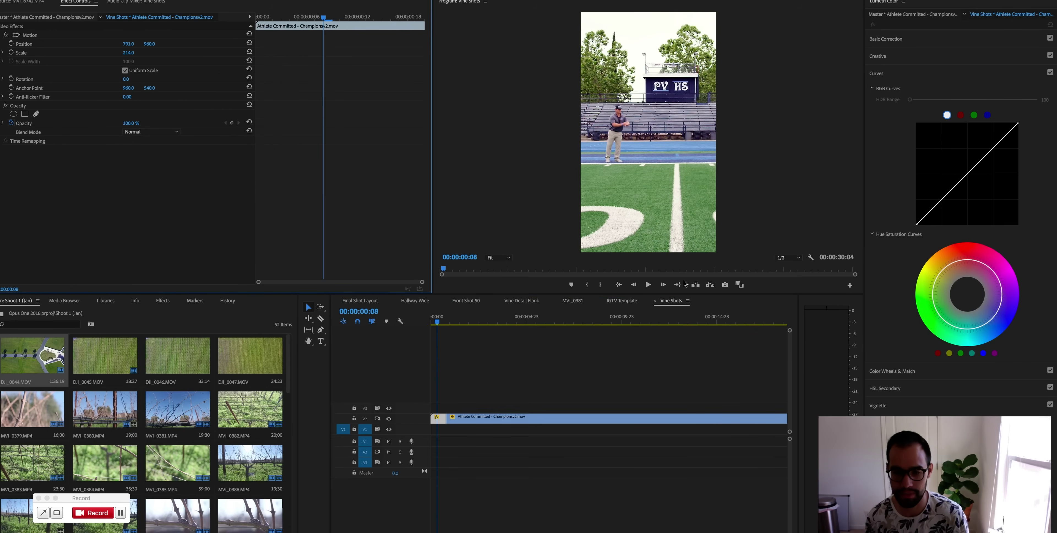
click(436, 316)
key(space)
key(space)
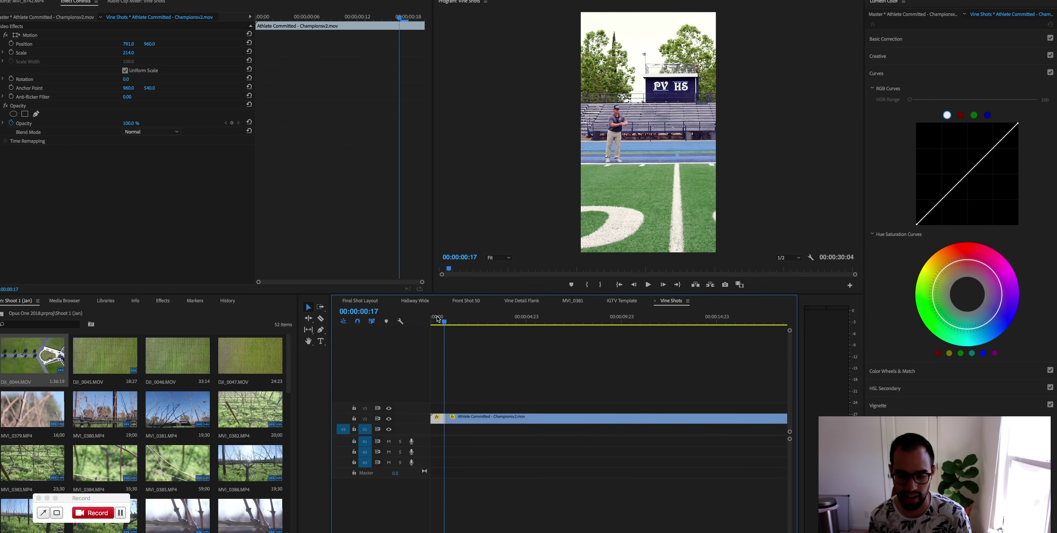
key(Right)
key(Right)
key(Right)
key(Right)
key(Right)
key(Right)
key(Right)
key(Right)
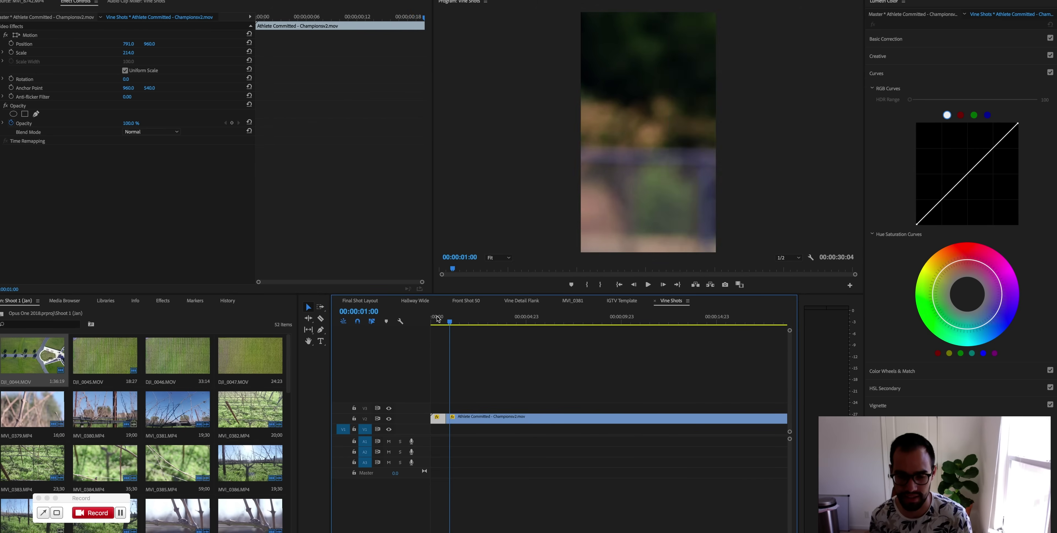
key(Right)
key(Right)
key(Right)
key(Right)
key(Right)
key(Right)
key(Right)
key(Right)
key(Right)
key(Right)
key(Right)
key(Right)
key(Right)
key(Right)
key(Right)
key(Right)
key(Right)
key(Right)
key(Left)
key(Left)
key(Left)
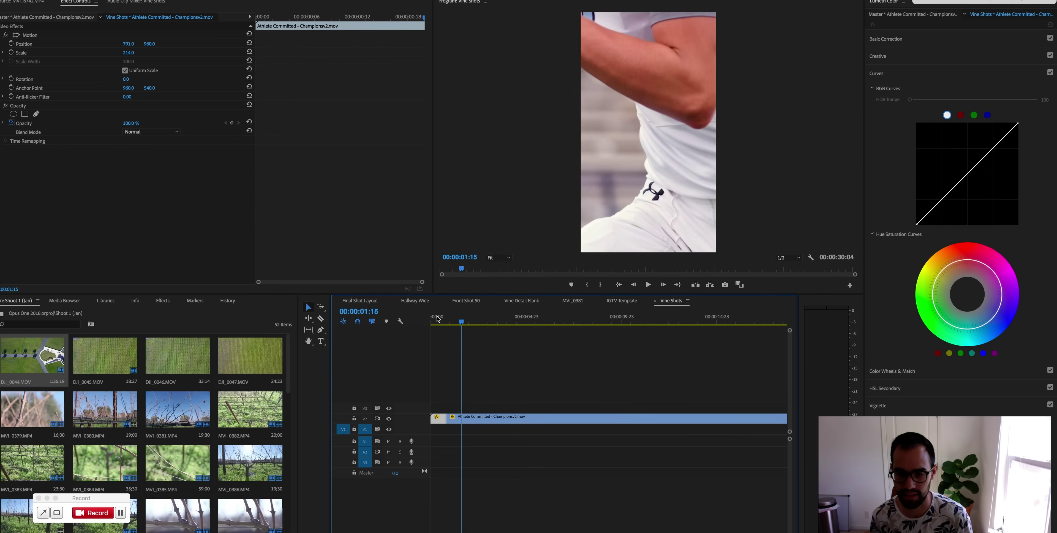
key(Right)
key(c)
click(461, 418)
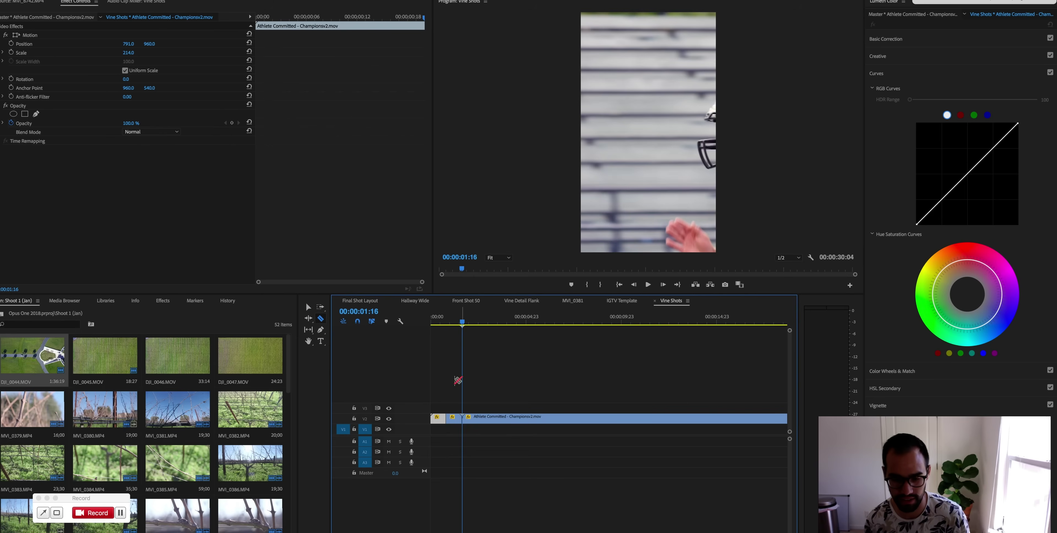
key(v)
Select the short middle piece and slightly adjust its scale to reframe it.
key(Left)
key(Left)
key(Left)
key(Left)
key(Left)
key(Left)
key(Left)
key(Left)
key(Left)
key(Left)
key(Left)
key(Left)
click(451, 417)
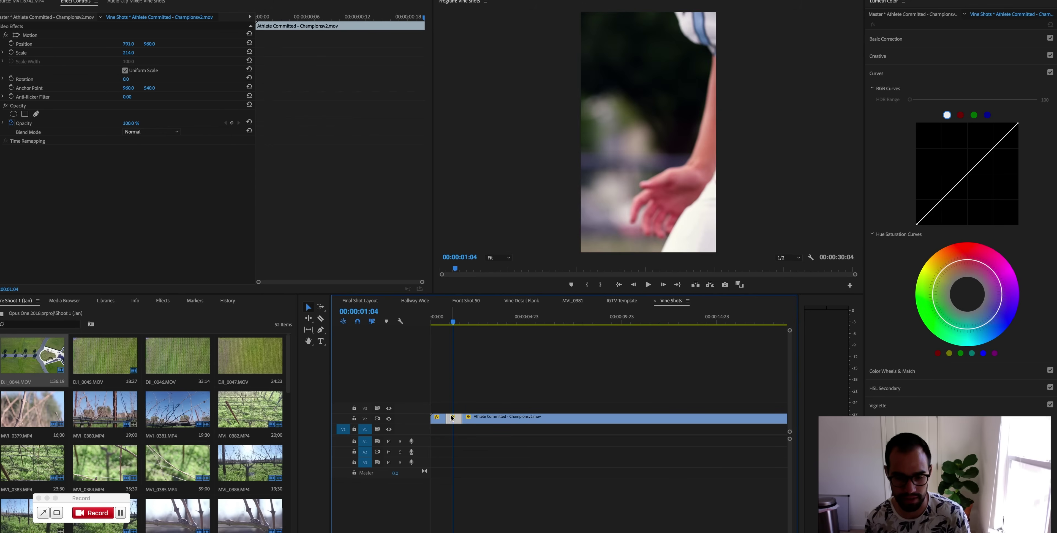
mouse_move(128, 52)
mouse_down()
mouse_move(102, 53)
mouse_move(129, 53)
mouse_up()
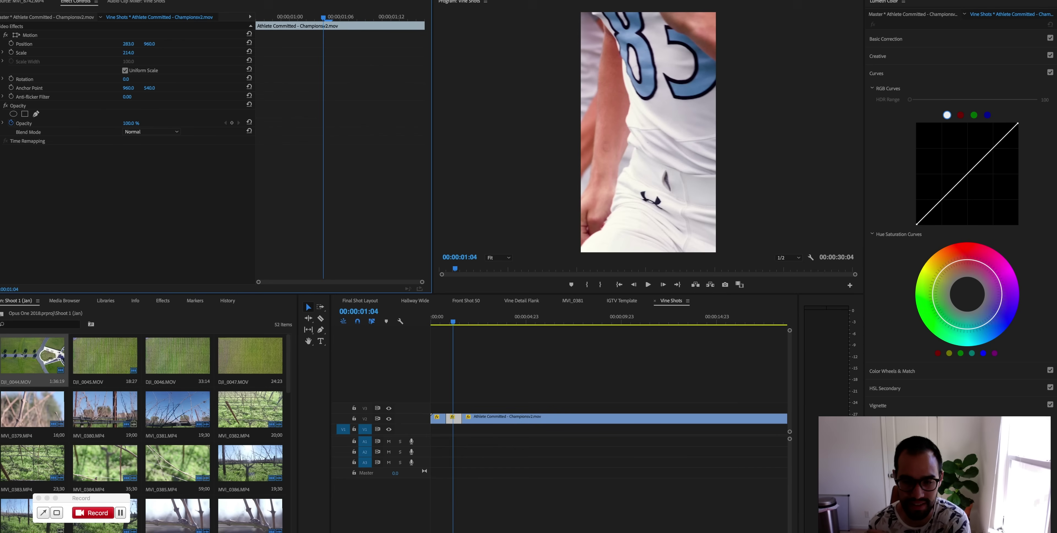
Frame-step to the next shot change at 00:00:03:03 and add an edit there.
key(space)
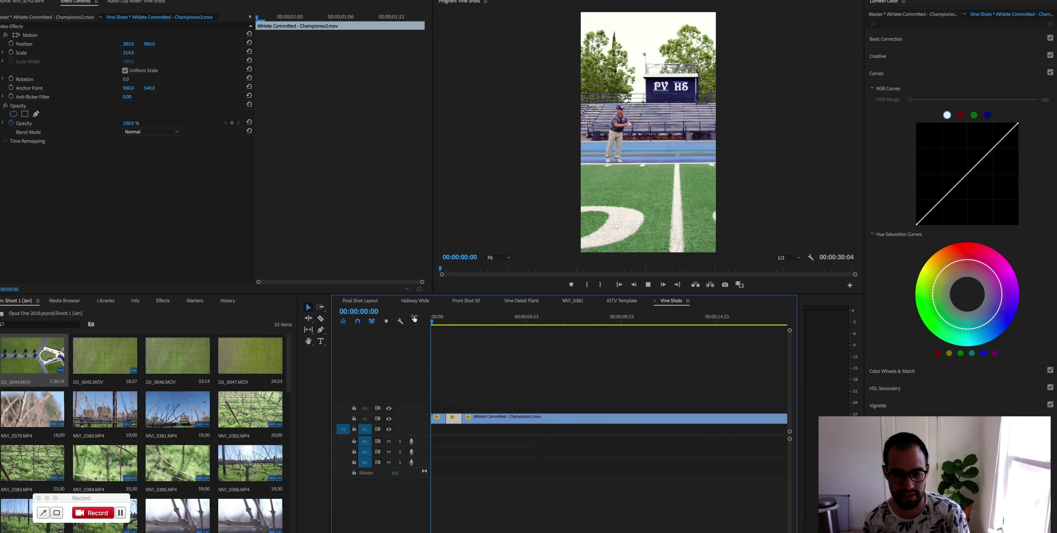
key(space)
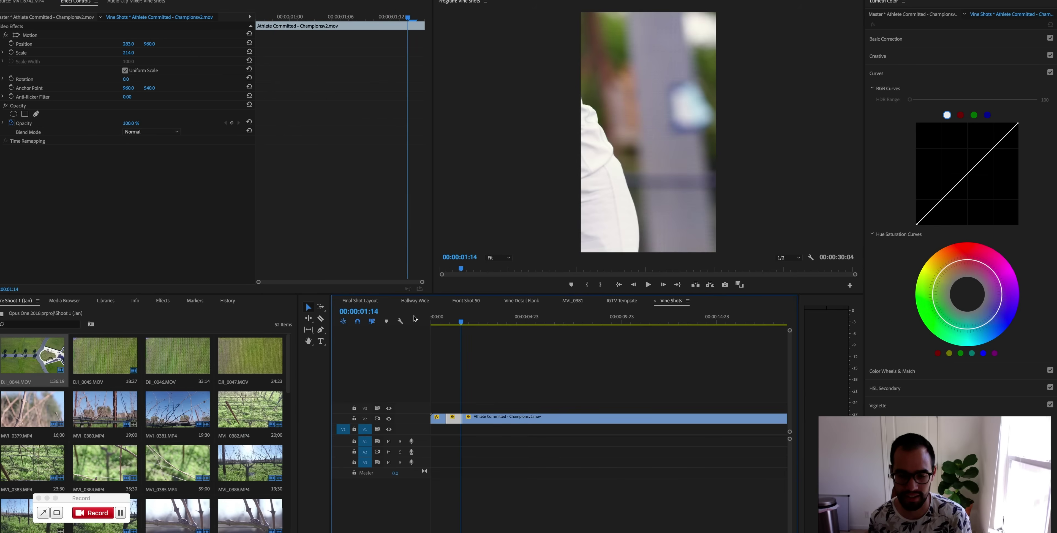
key(Right)
key(Right)
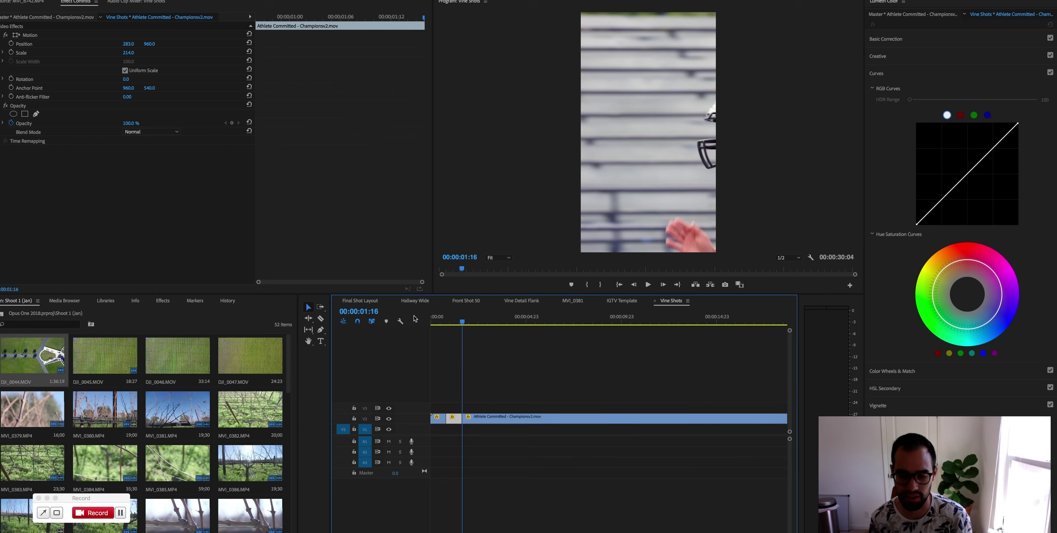
key(Right)
key(Right)
key(space)
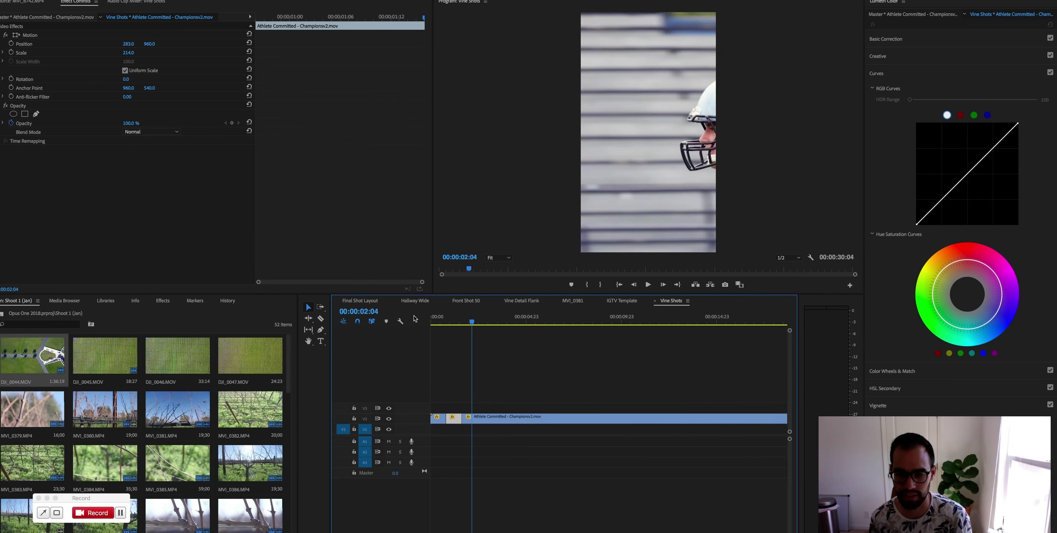
key(Right)
key(Right)
key(Right)
key(Right)
key(Right)
key(Right)
key(Right)
key(Right)
key(Right)
key(Right)
key(Right)
key(Right)
key(Right)
key(Right)
key(Right)
key(Right)
key(Right)
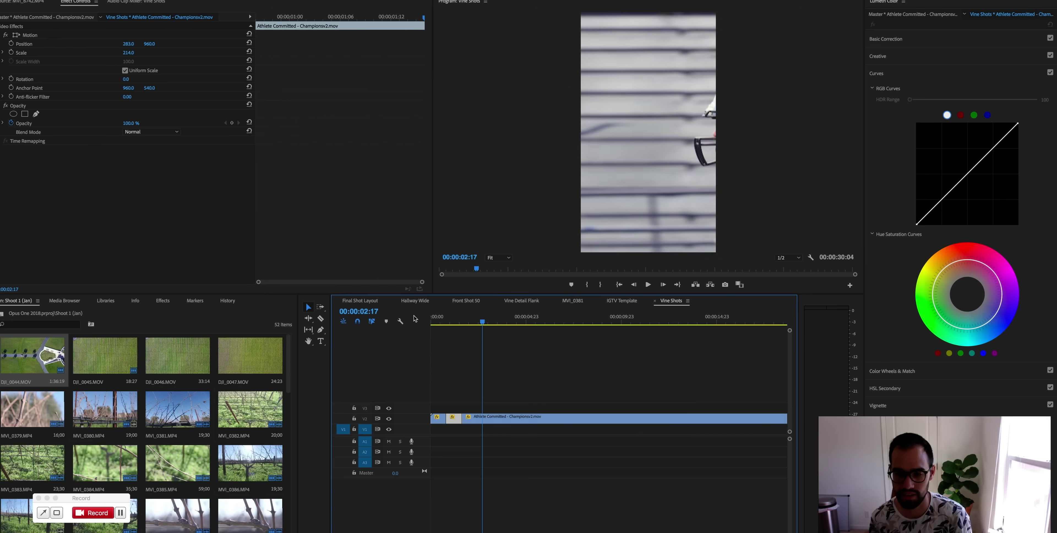
key(Right)
key(Right)
key(Right)
key(Right)
key(Right)
key(Right)
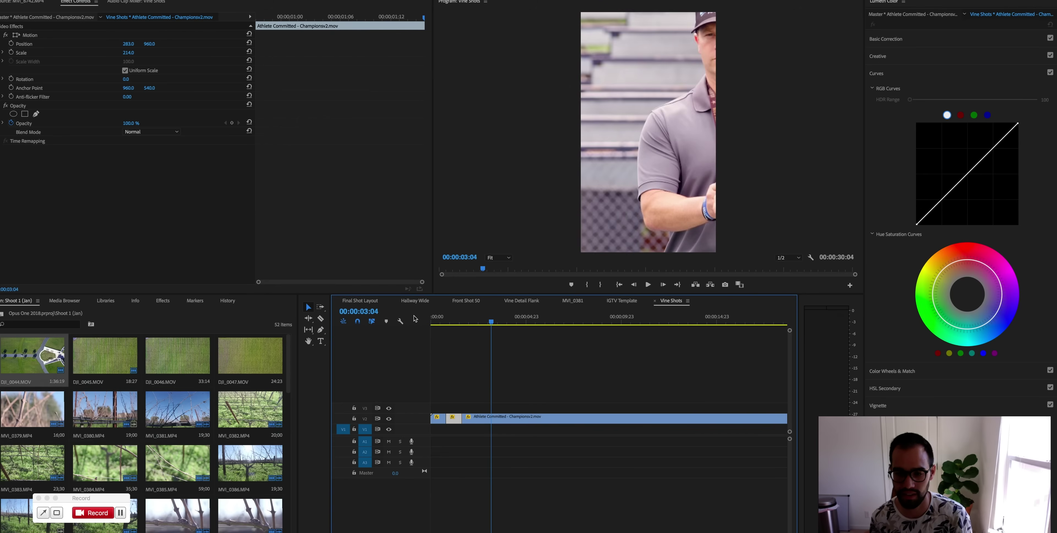
key(super+k)
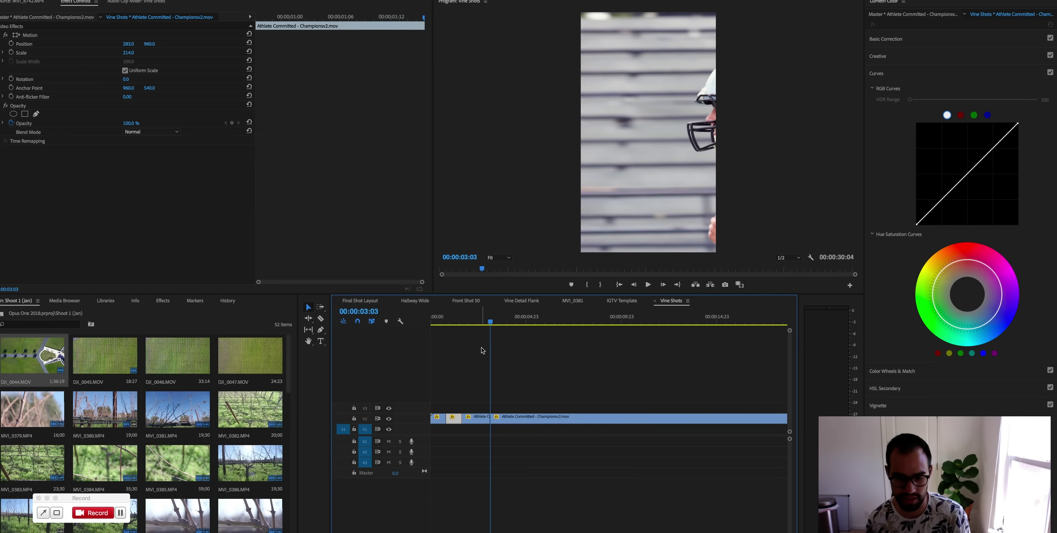
Centre the helmeted player by setting that shot's Position X to 1290.
click(475, 322)
click(473, 418)
drag(128, 45, 59, 44)
drag(129, 45, 154, 44)
Review from the start, locate the next shot change, and razor the clip at 4:16.
drag(458, 317, 382, 319)
key(space)
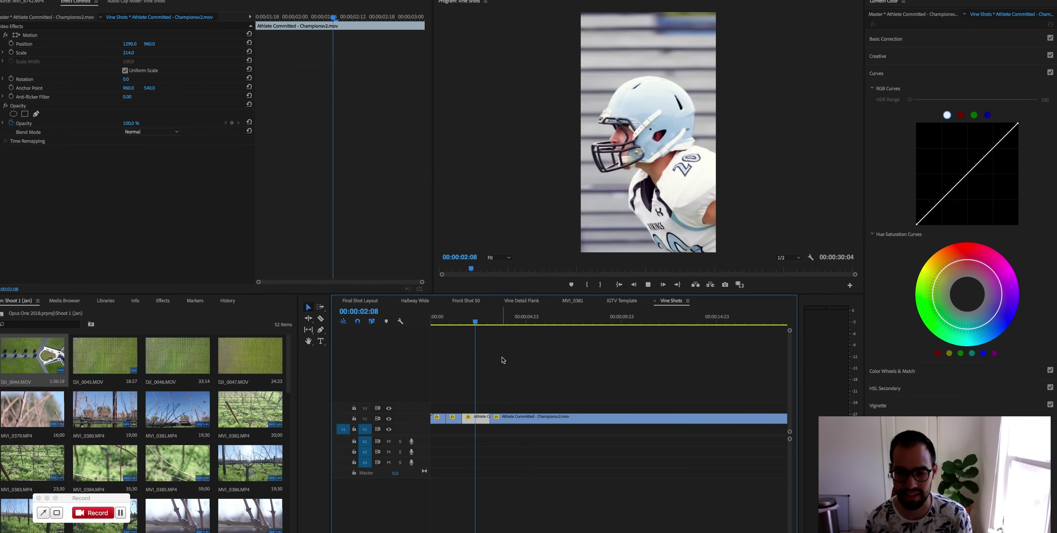
click(492, 320)
mouse_move(493, 321)
mouse_down()
mouse_move(522, 318)
mouse_move(504, 321)
mouse_up()
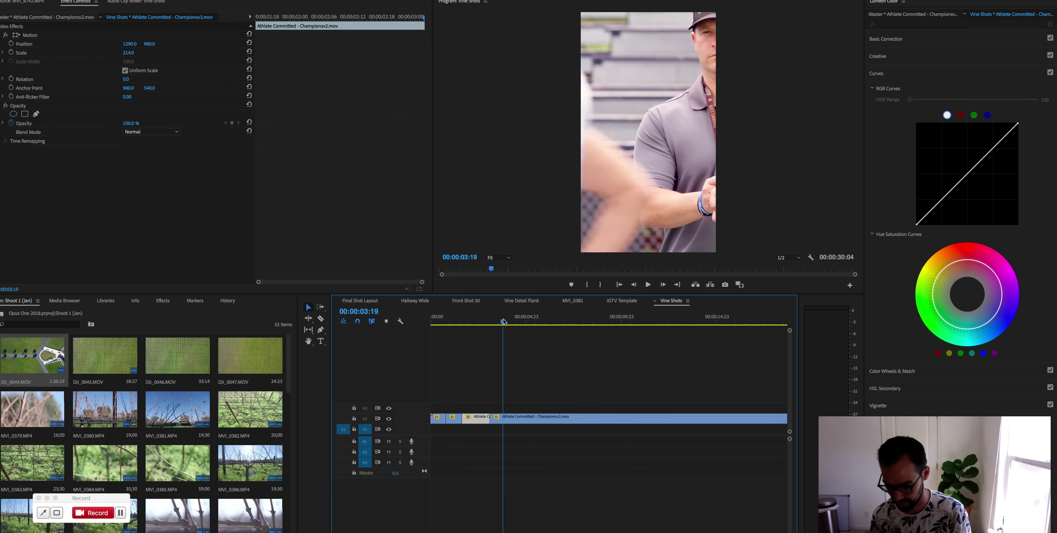
key(space)
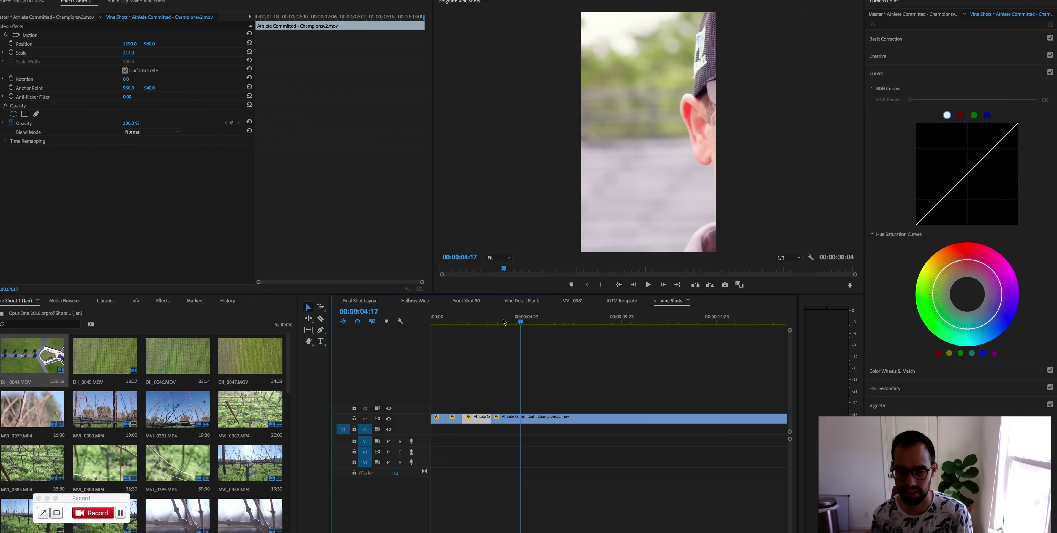
key(Left)
key(Left)
key(Right)
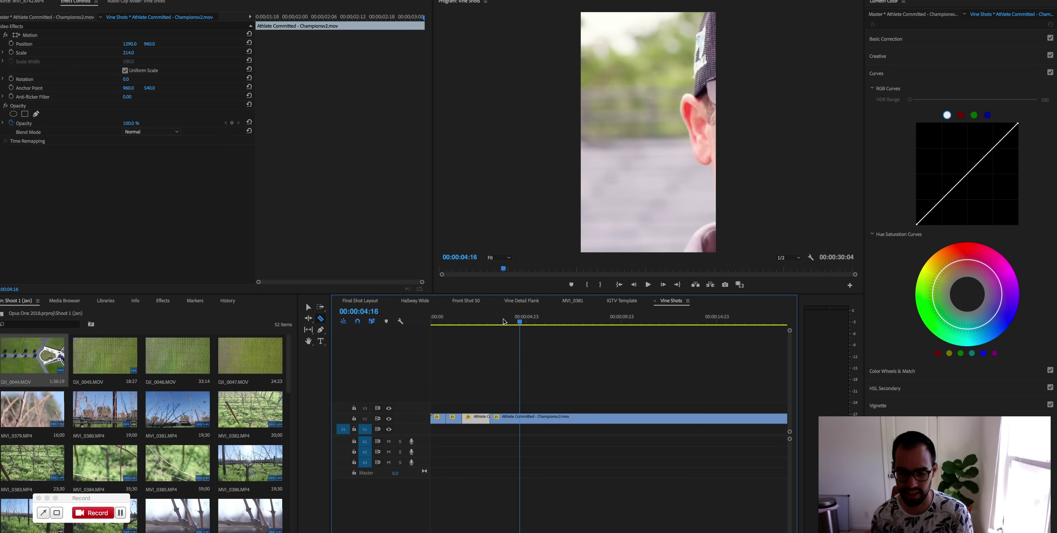
click(520, 417)
key(v)
Centre the coach shot at Position X 1456 and preview up to the following shot change.
click(503, 319)
click(504, 418)
drag(130, 44, 154, 44)
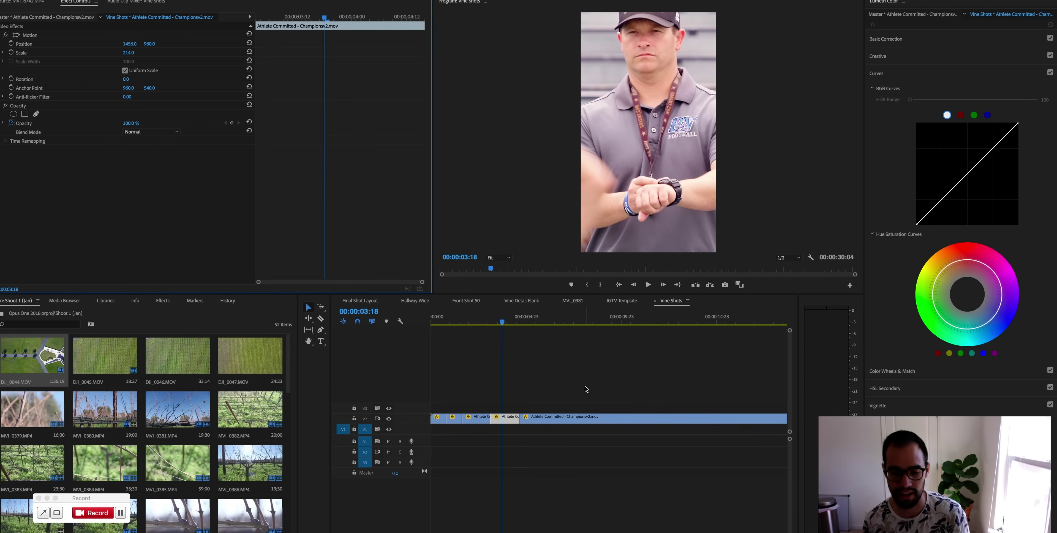
click(528, 317)
key(space)
key(space)
key(Right)
key(Right)
key(Right)
key(Right)
key(Right)
key(Right)
key(Right)
key(Right)
key(Right)
key(Right)
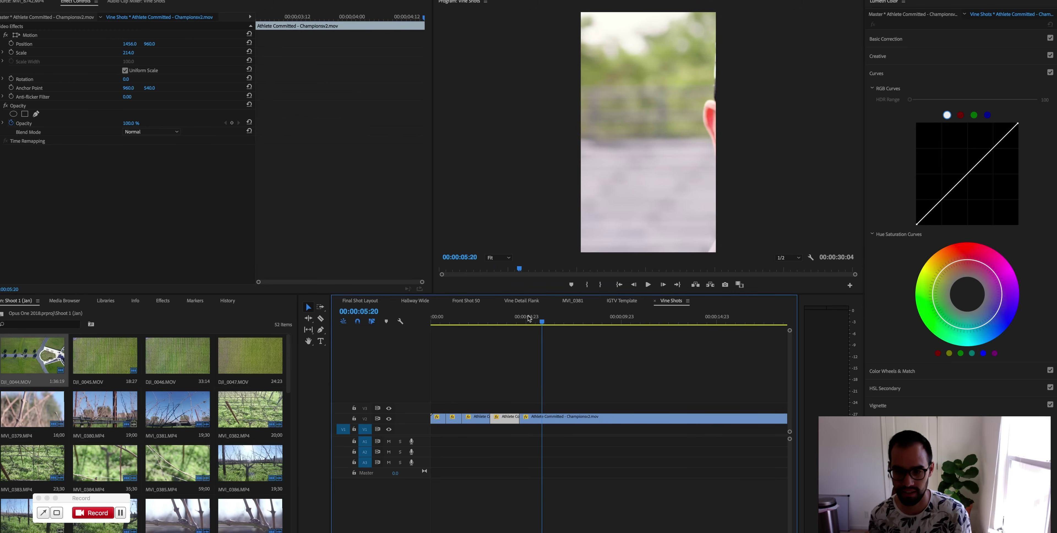
Set the face close-up's Position X to 1310, review from the start, and park at 7:01.
drag(130, 44, 338, 44)
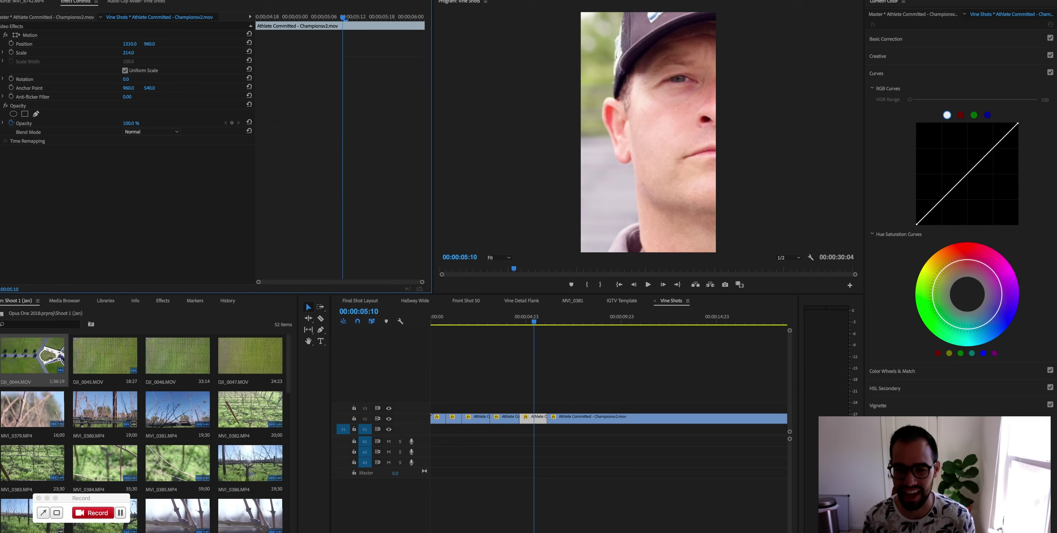
click(336, 303)
key(Home)
key(space)
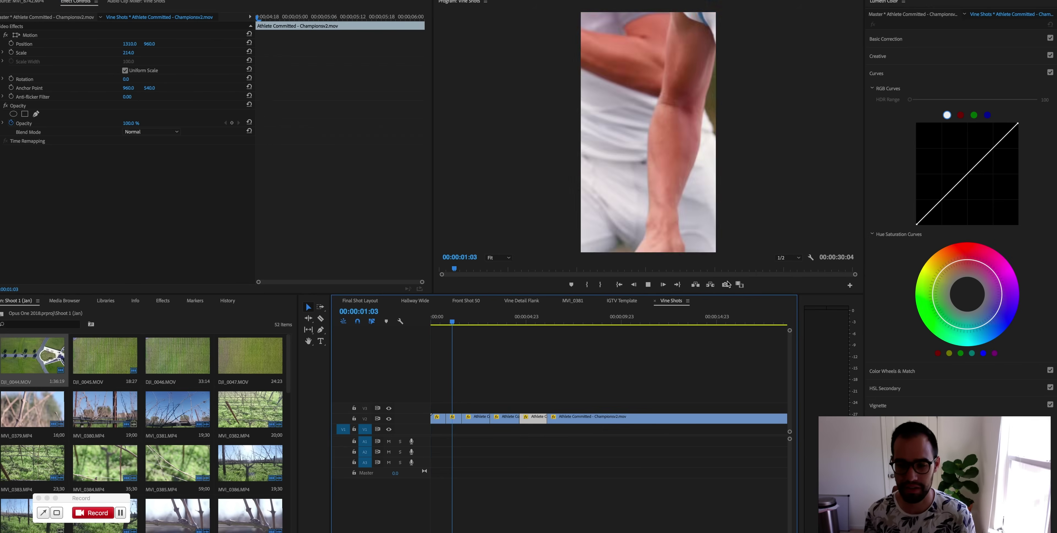
key(space)
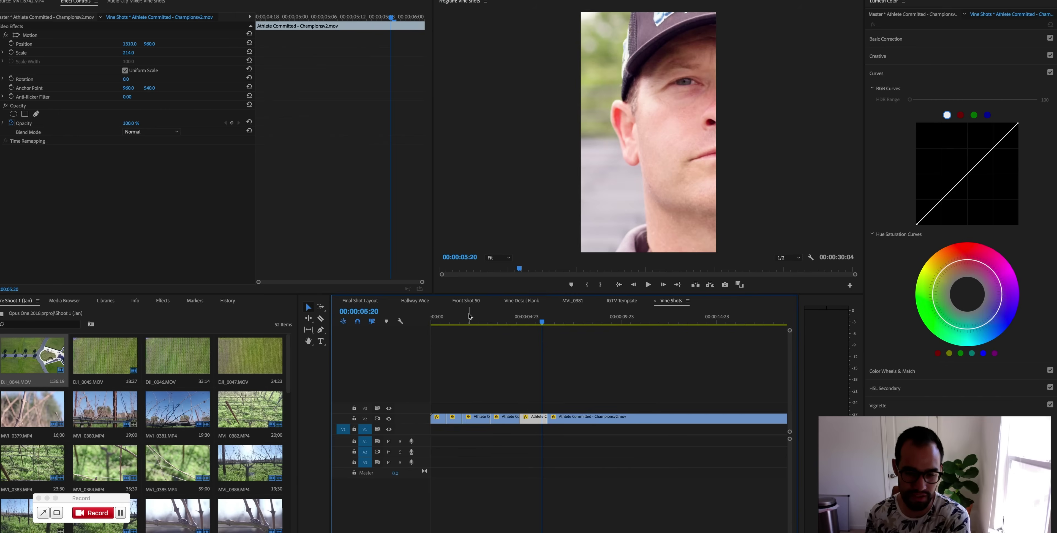
key(Home)
drag(529, 317, 565, 317)
Mark the out point at 7:01 and open Export Media, keeping the Match Source - High bitrate preset.
key(o)
click(72, 0)
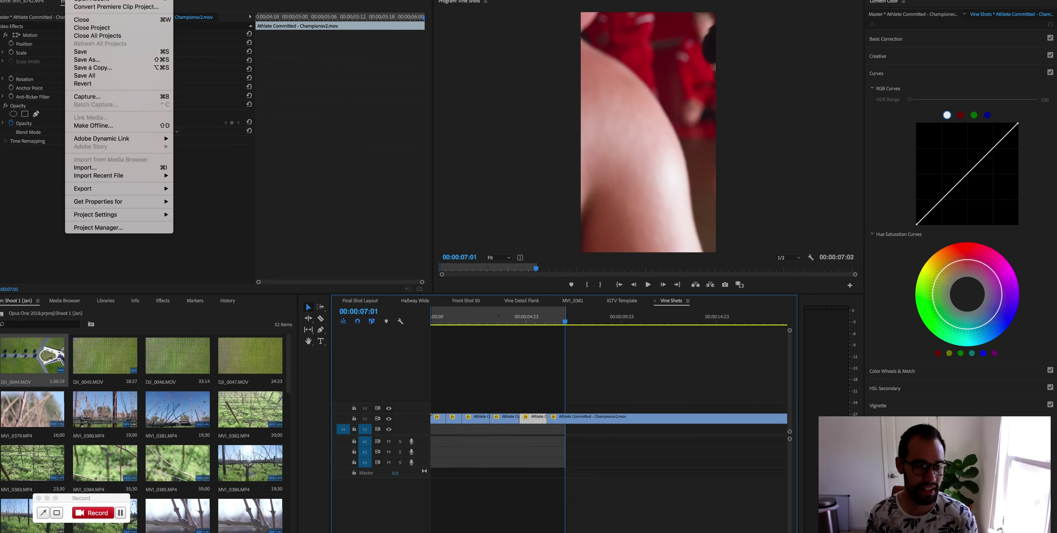
mouse_move(156, 189)
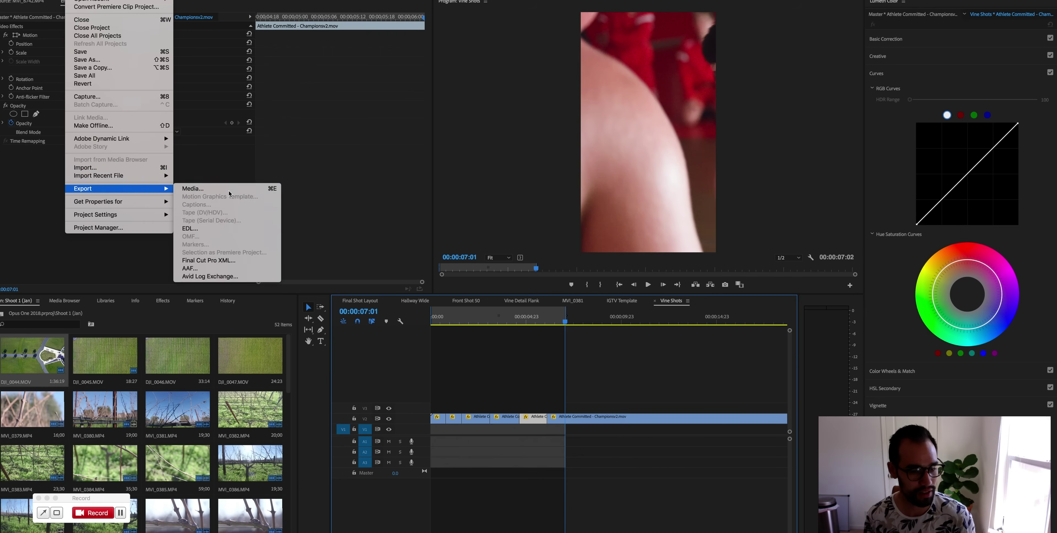
click(260, 189)
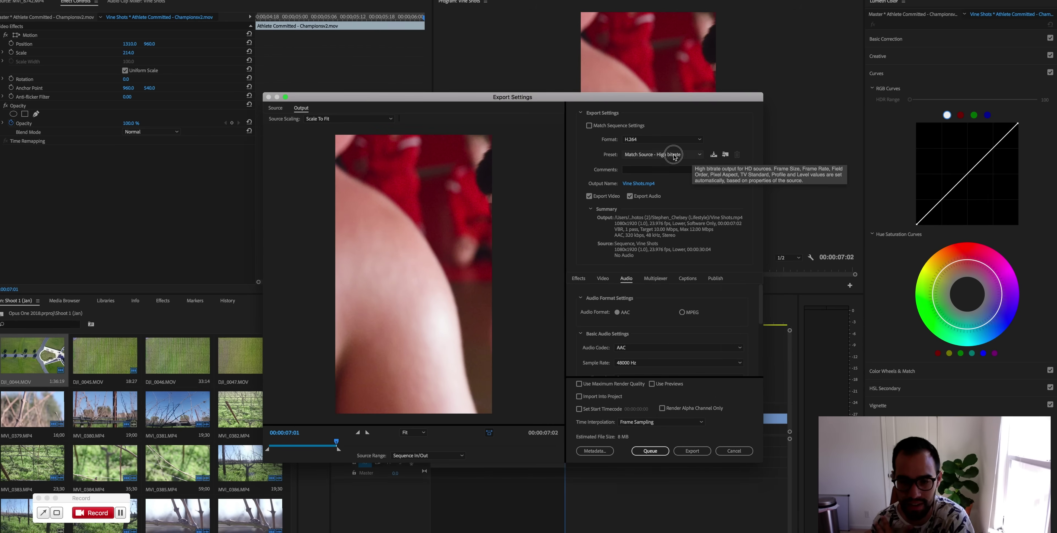
click(673, 156)
click(635, 152)
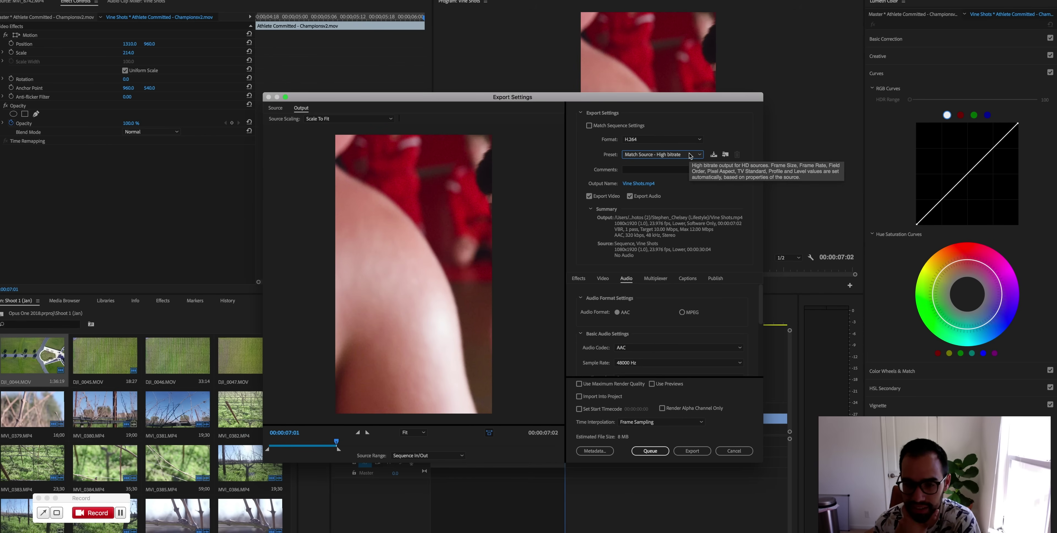
Raise the H.264 target bitrate to 31 Mbps in the Video settings.
drag(578, 99, 554, 86)
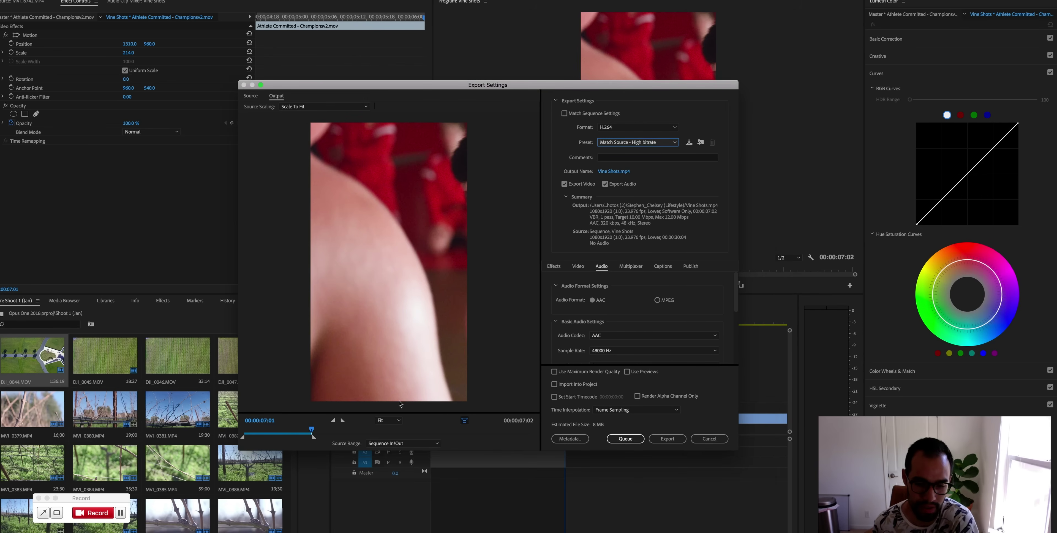
drag(312, 429, 275, 430)
click(578, 266)
drag(735, 284, 731, 334)
drag(629, 309, 654, 309)
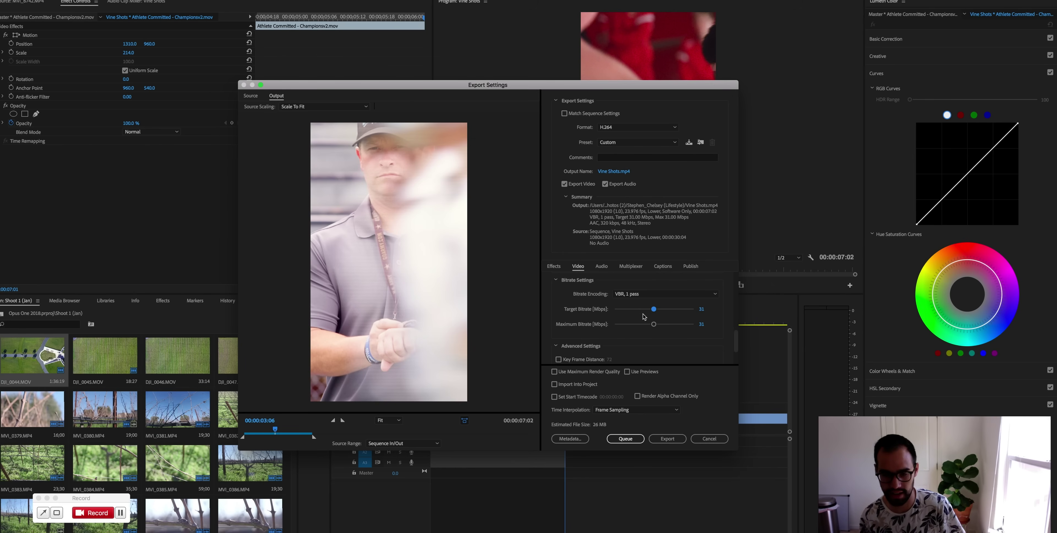
key(super+Tab)
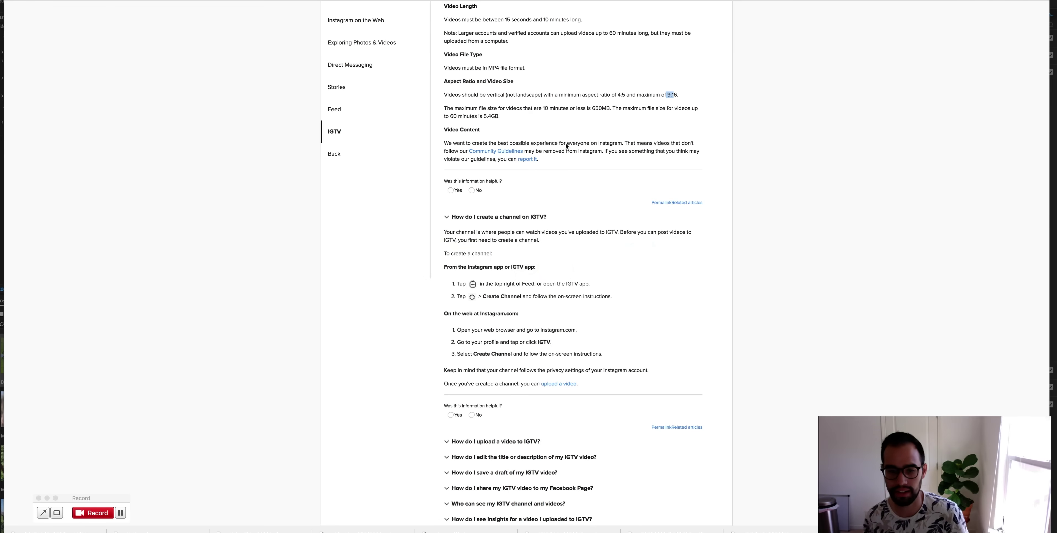
Check IGTV's 650MB and 5.4GB size limits, then raise the target bitrate to 32.24 Mbps.
scroll(564, 143, up, 1)
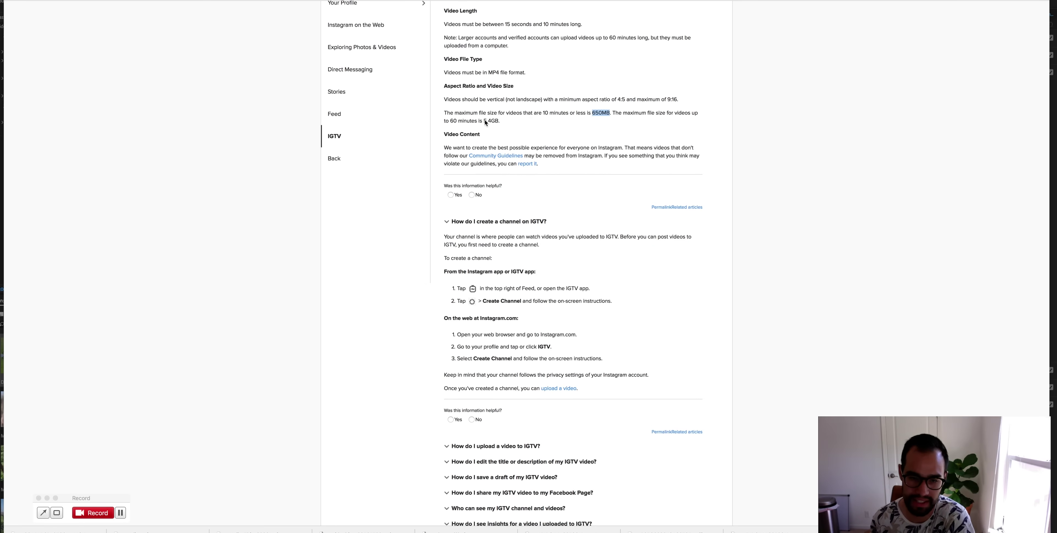
drag(483, 121, 498, 122)
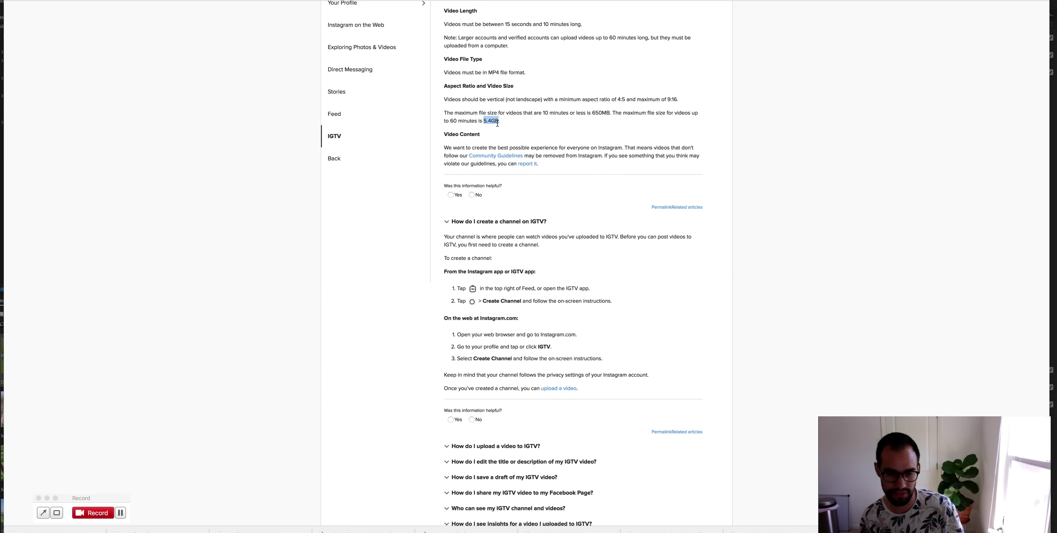
key(super+Tab)
click(249, 261)
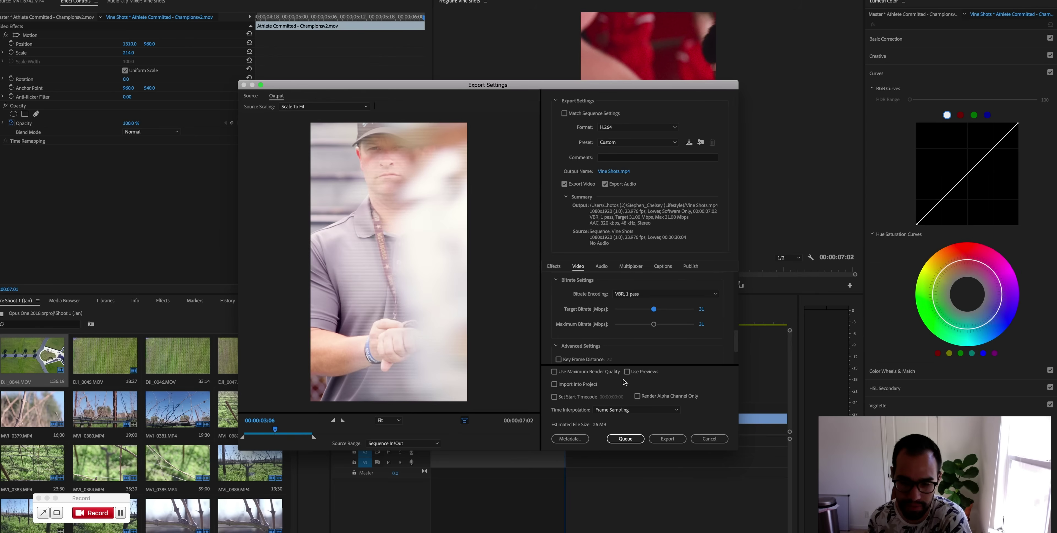
drag(654, 308, 659, 326)
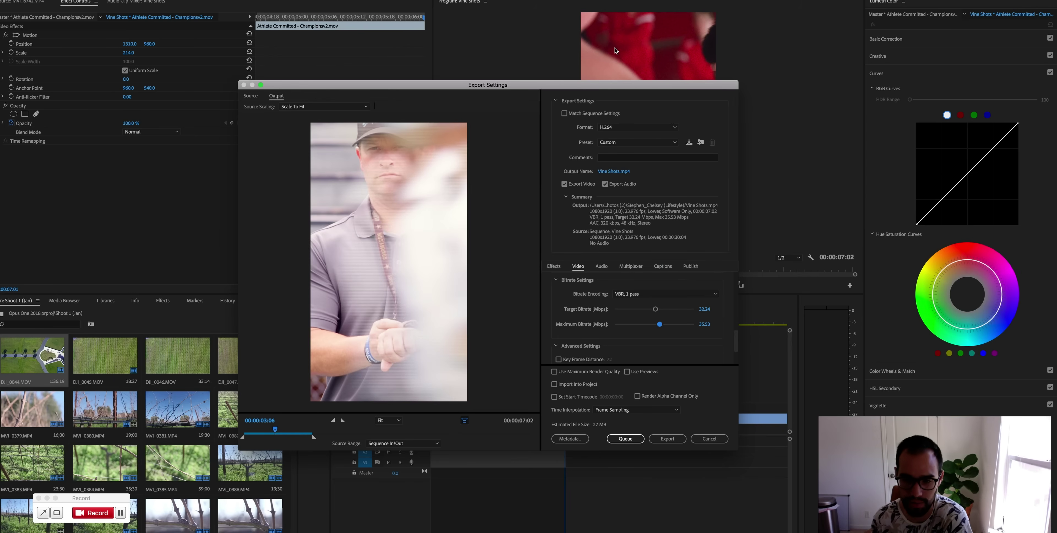